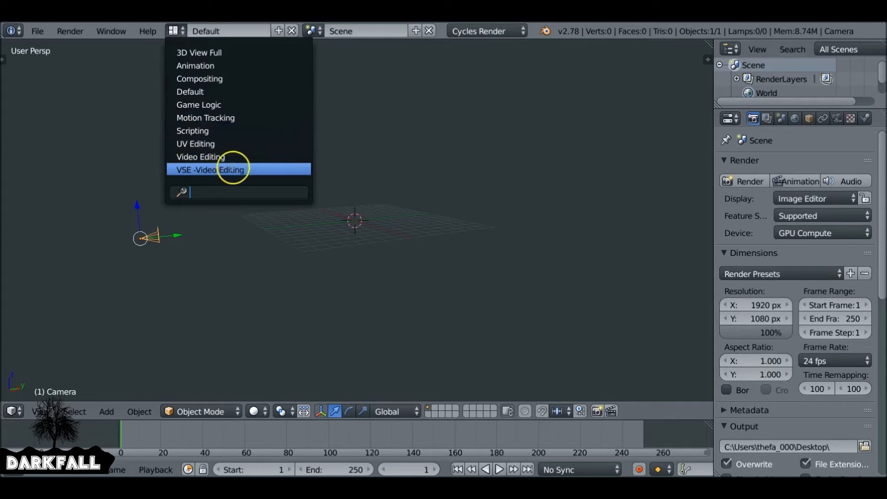
Switch to the VSE -Video Editing layout and add the Exampleraw0001-0090.avi movie strip at frame 1 on channel 1
left_click(256, 170)
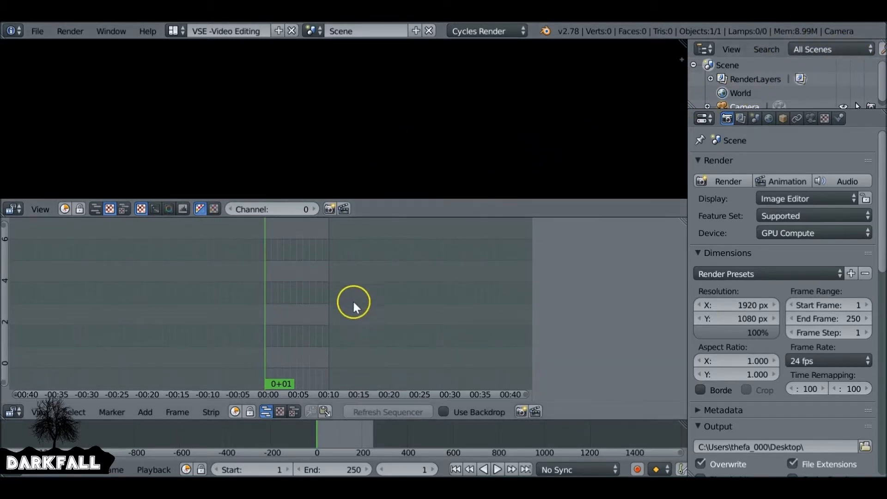
scroll(352, 298, "up", 4)
scroll(352, 432, "up", 7)
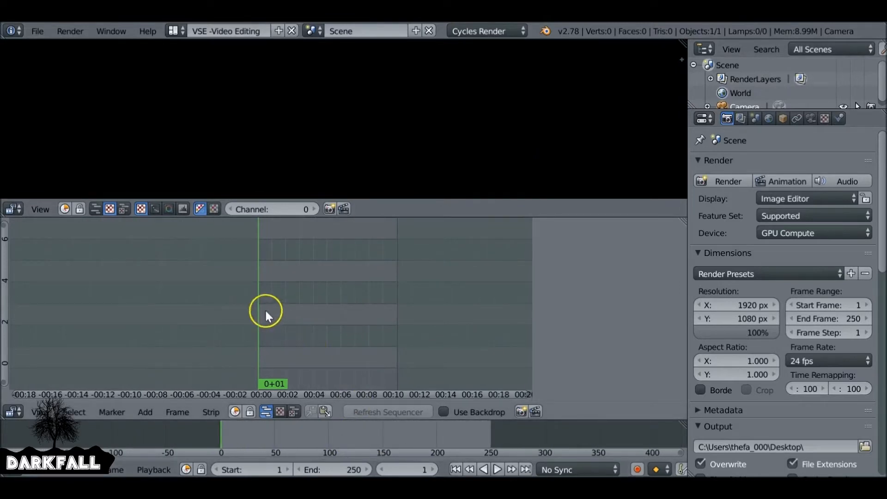
key("shift+a")
left_click(212, 273)
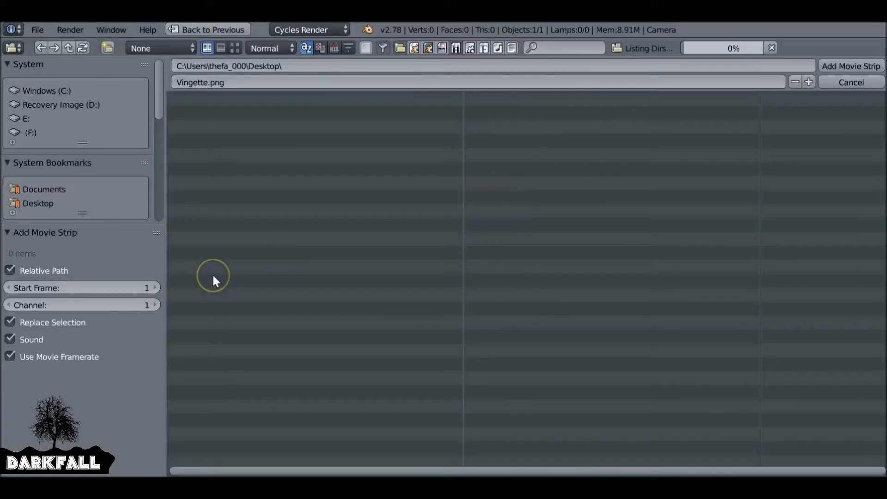
double_click(501, 251)
left_click(311, 128)
left_click(846, 64)
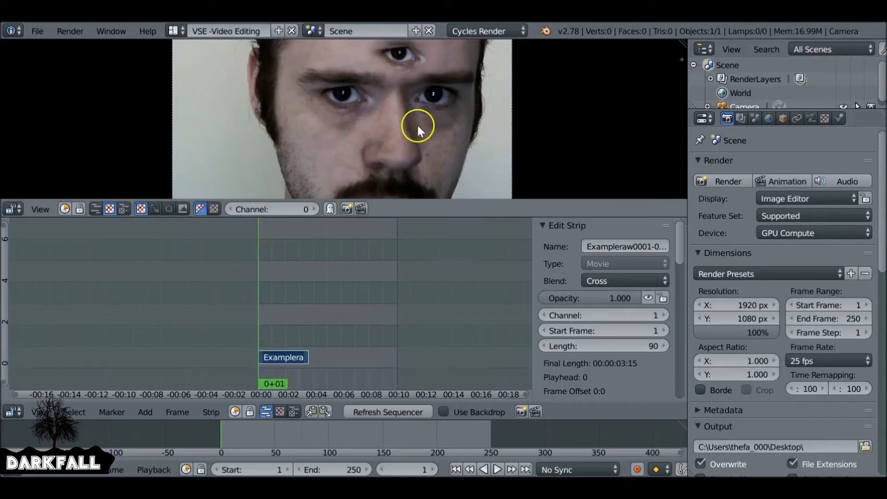
Play the movie strip to review the footage, and return to the first frame
scroll(418, 126, "down", 2)
scroll(315, 325, "up", 4)
key("alt+a")
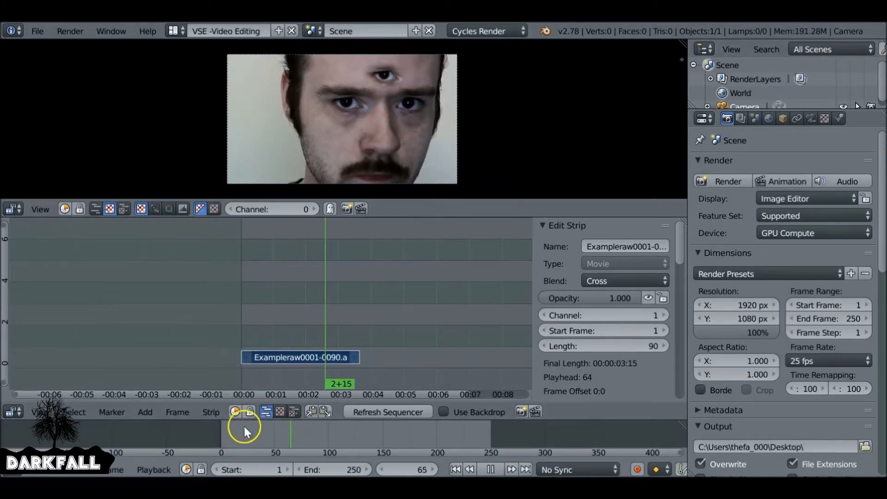
left_click(245, 426)
key("alt+a")
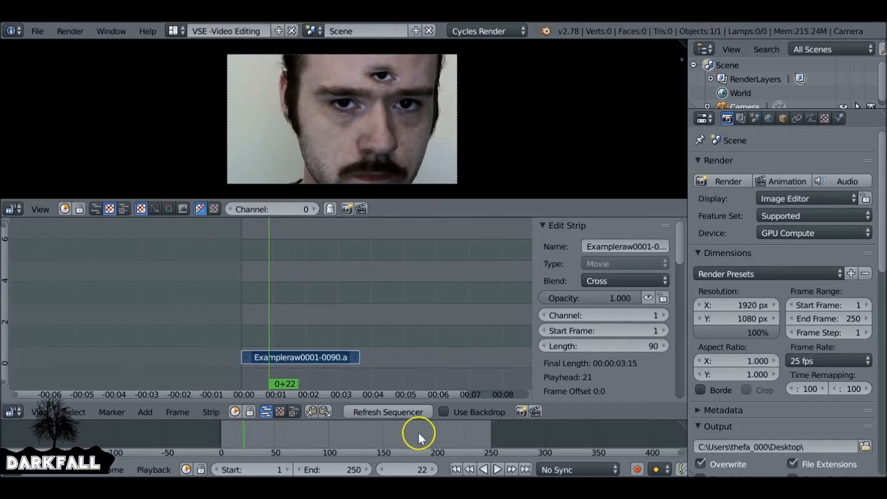
left_click(456, 470)
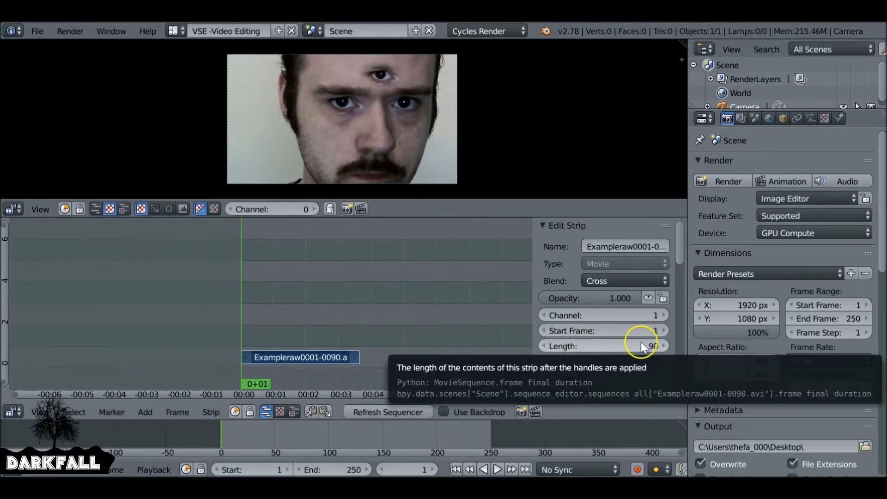
Set the scene's end frame to 90 to match the movie strip's length
left_click(341, 468)
type("90")
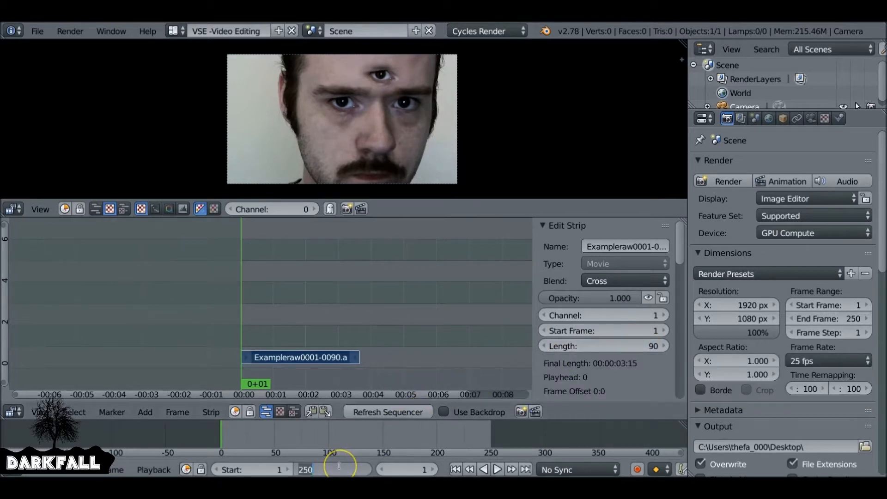
key("Return")
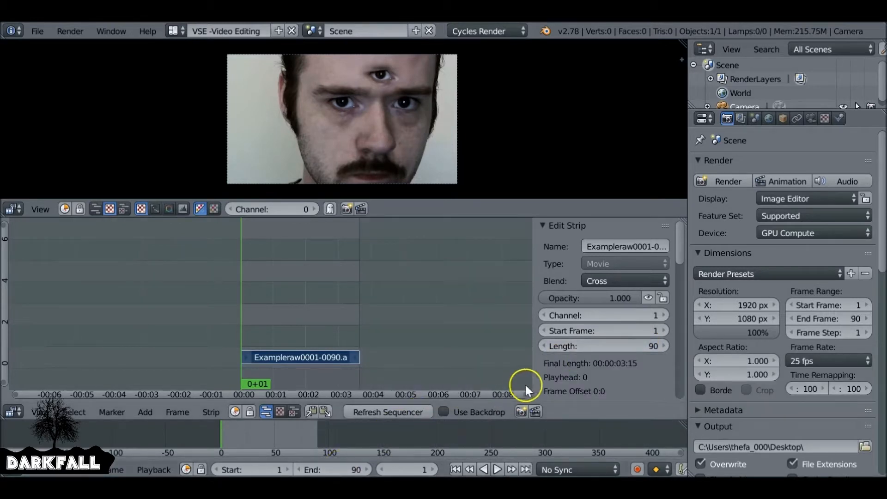
Rename the movie strip as Movie Clip
left_click(601, 245)
type("Movie Clip")
key("Return")
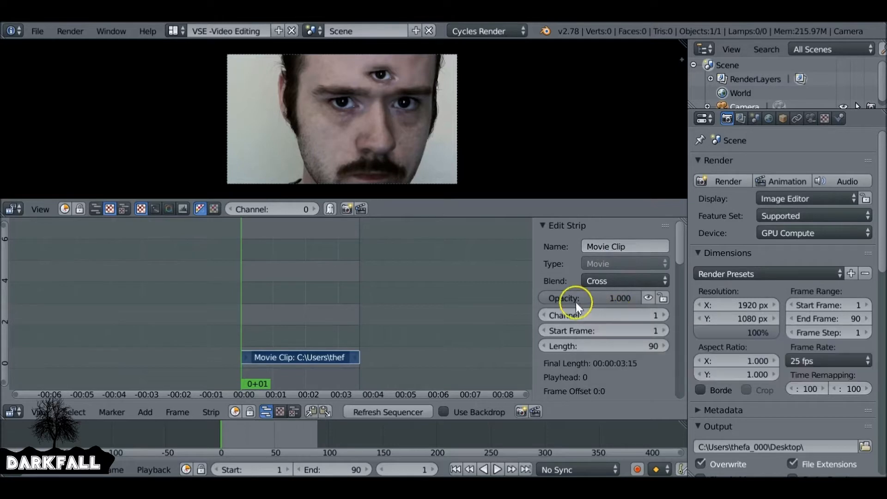
Add Curves, Color Balance and White Balance modifiers to the Movie Clip strip
left_click_drag(682, 241, 675, 396)
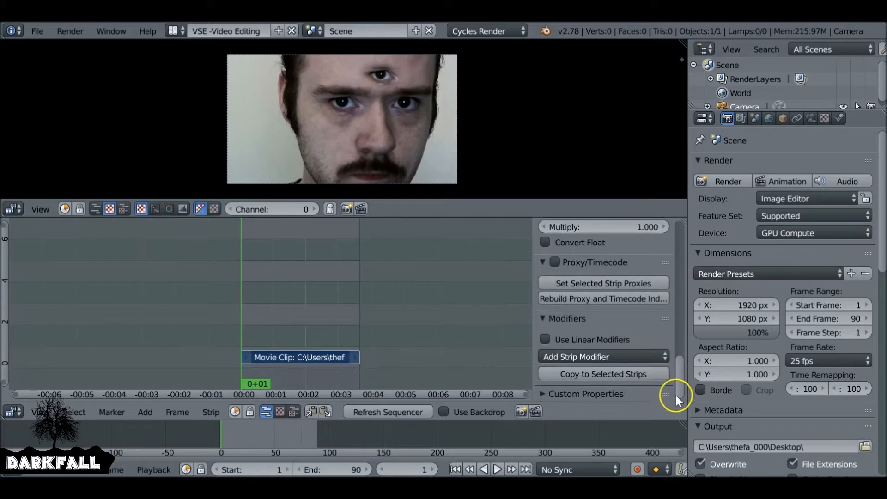
left_click(589, 358)
left_click(584, 388)
left_click(589, 358)
left_click(601, 374)
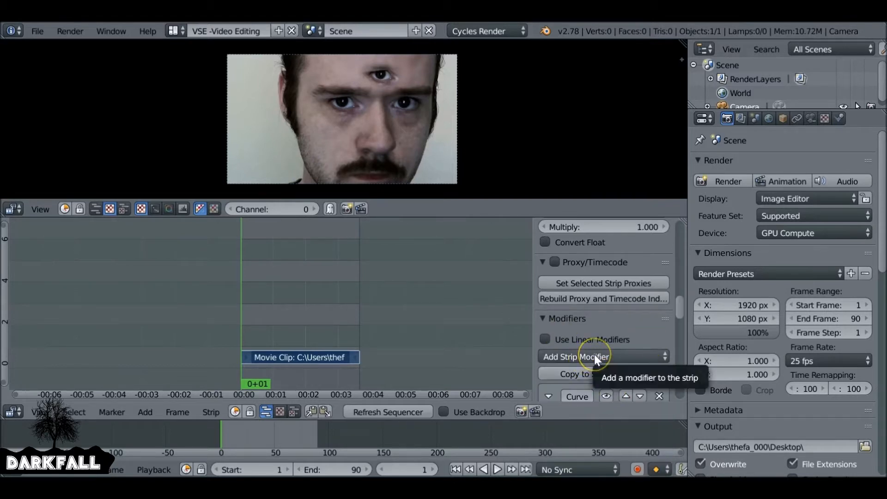
left_click(593, 354)
left_click(595, 448)
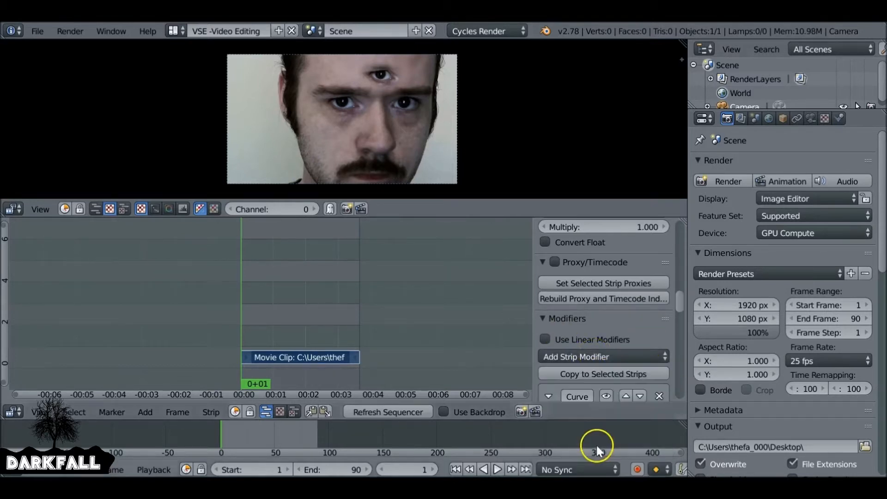
Collapse the settings of the Curves, Color Balance and White Balance modifiers on the Movie Clip strip
left_click_drag(679, 296, 678, 319)
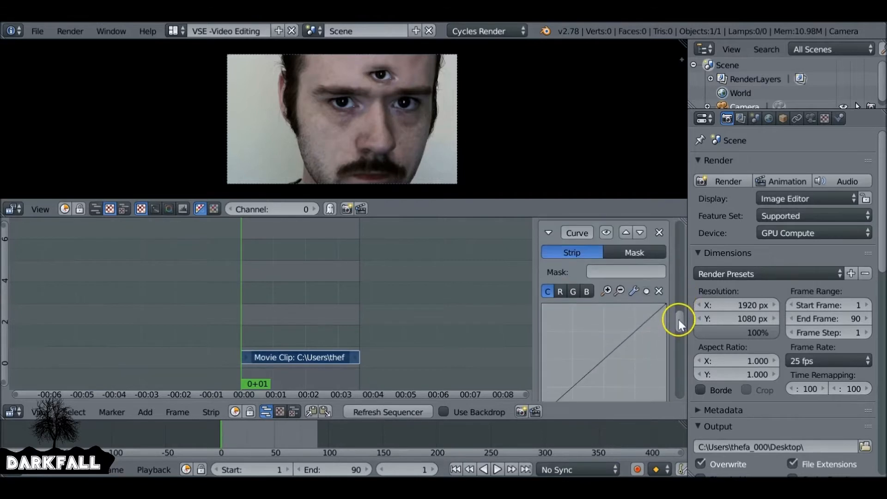
left_click(549, 234)
left_click(549, 258)
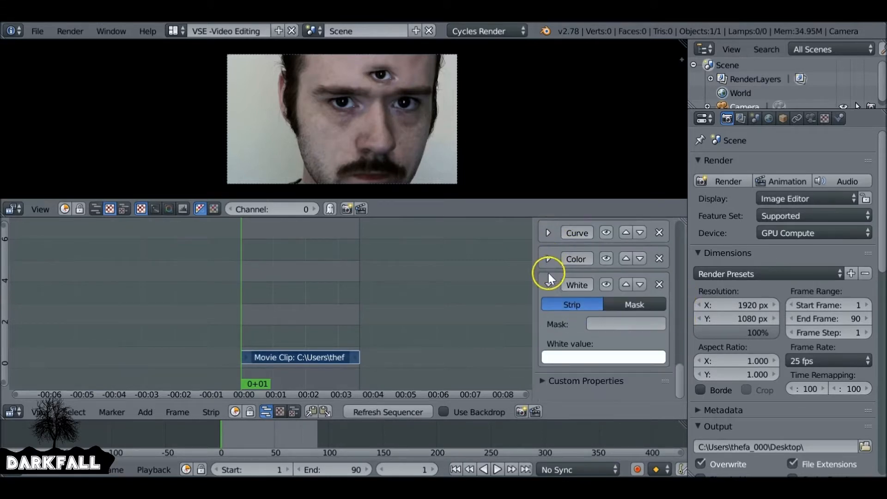
left_click(548, 284)
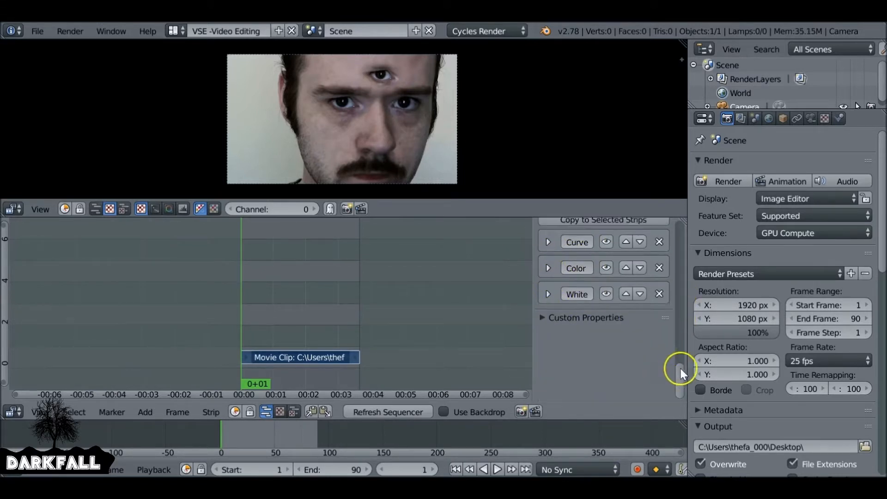
left_click_drag(680, 369, 685, 231)
Add plate.png from the Composite folder as an image strip at frame 1 above the Movie Clip strip
key("shift+a")
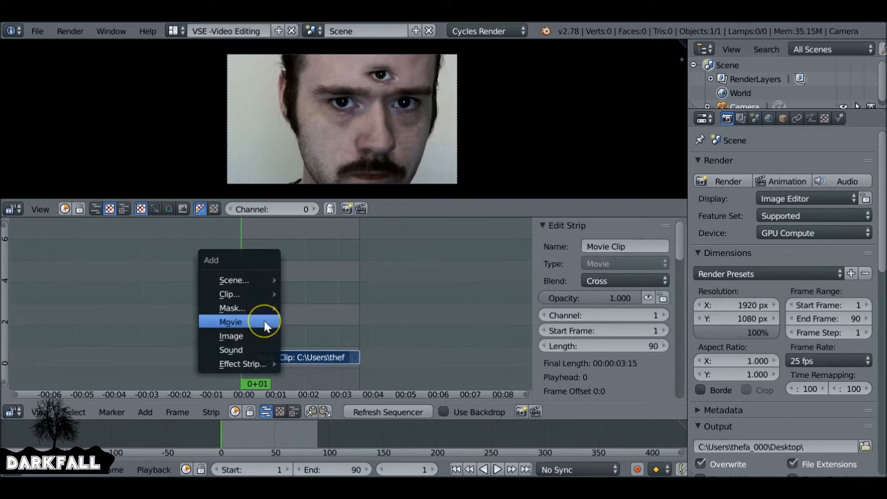
left_click(231, 335)
double_click(195, 114)
left_click(253, 121)
left_click(840, 66)
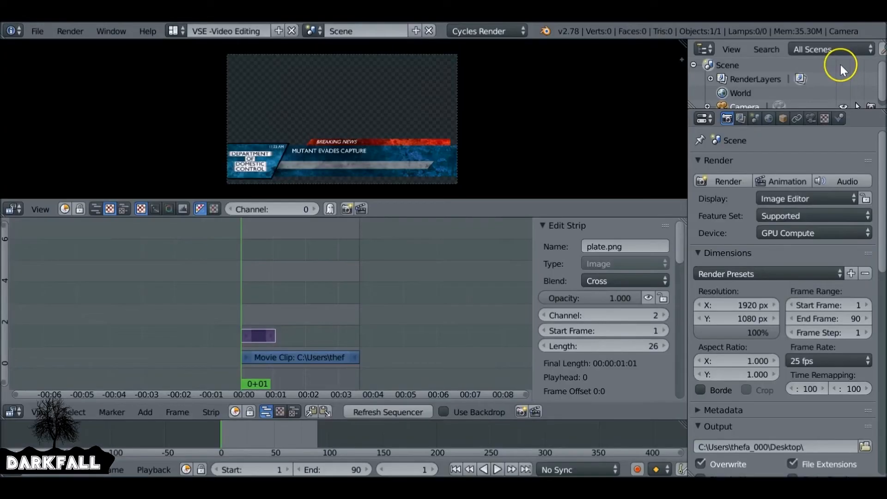
Set the plate.png strip's length to 90 frames
scroll(365, 166, "up", 4)
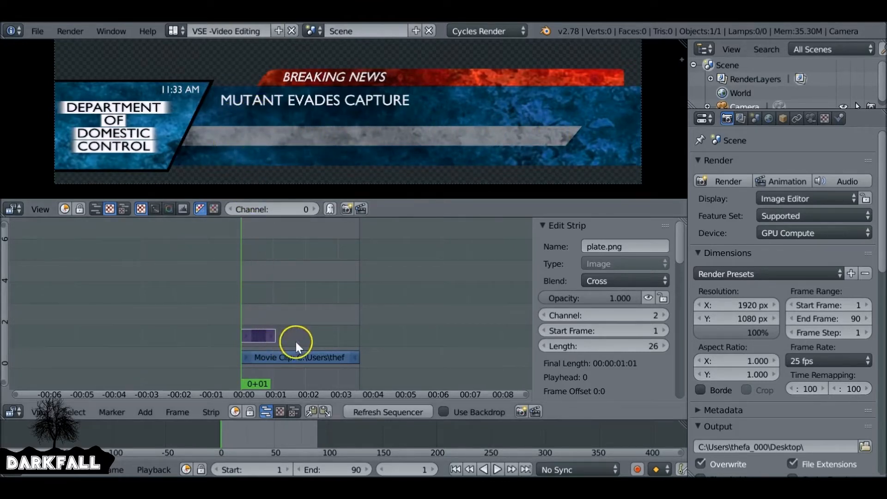
left_click(538, 347)
type("90")
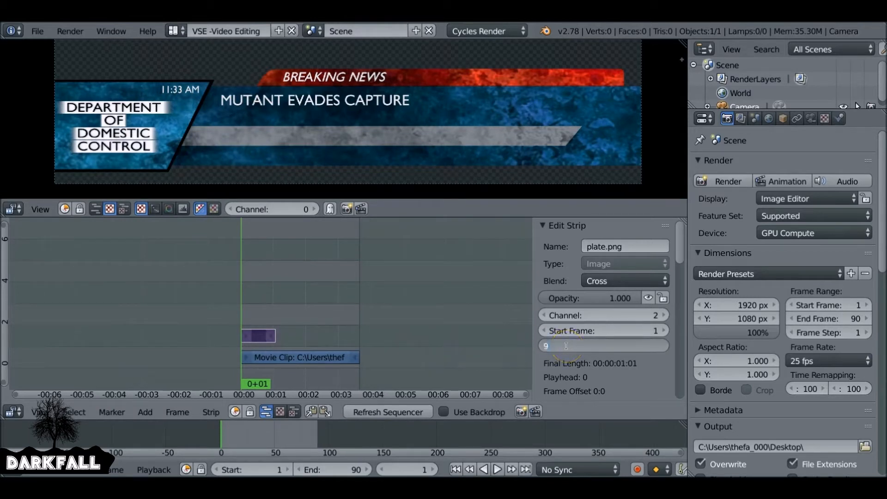
key("Return")
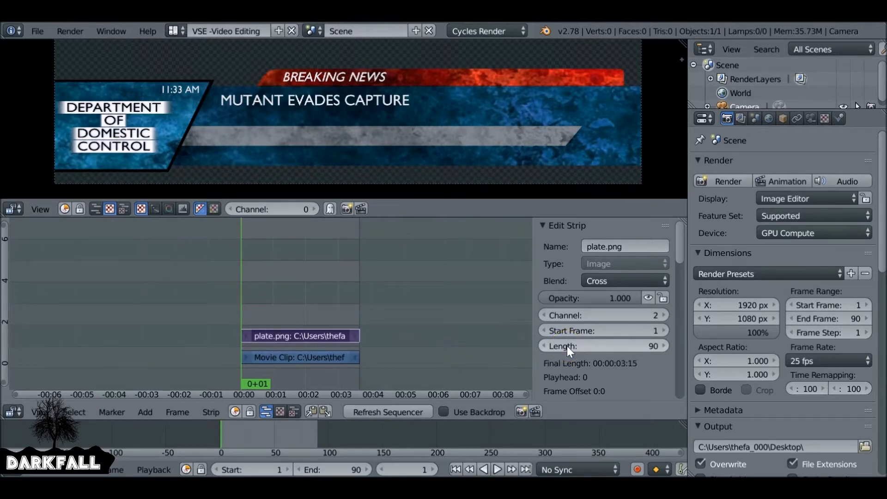
Rename the plate.png strip as News Overlay Back
left_click(601, 247)
type("News Overlay")
key("Return")
type("Back")
key("Return")
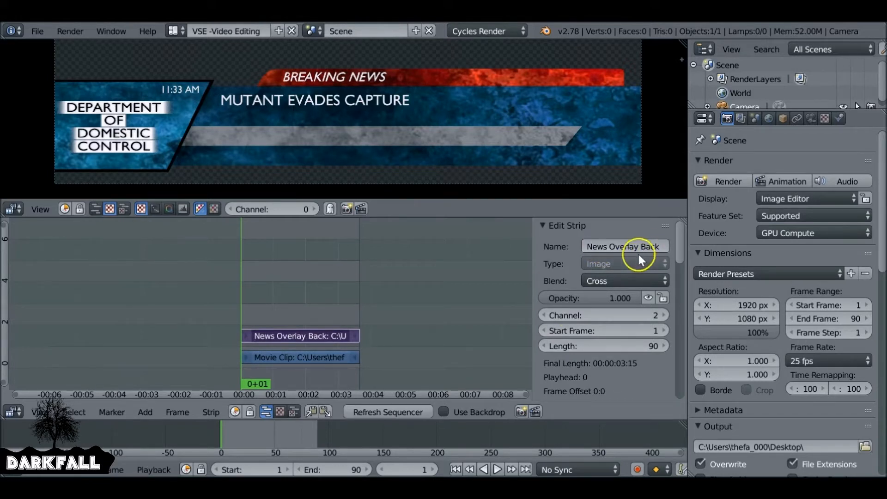
Set the News Overlay Back strip's blend mode to Alpha Over and check the overlay over the footage
left_click(599, 279)
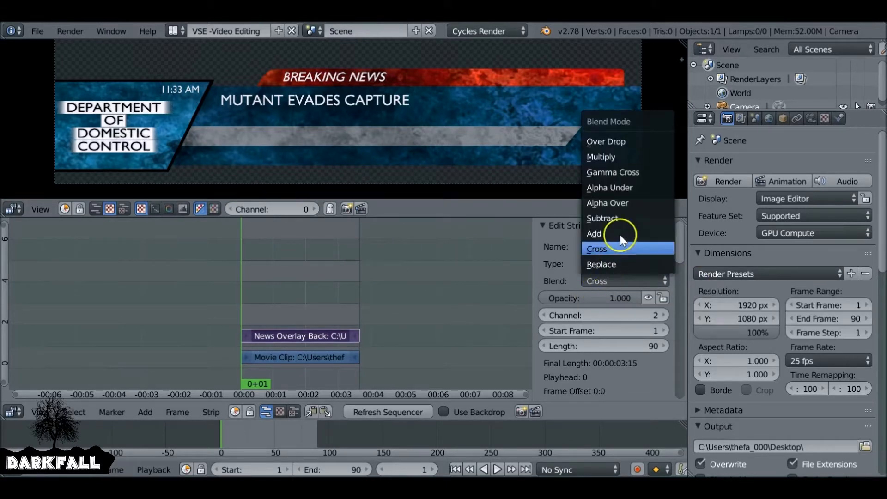
left_click(639, 199)
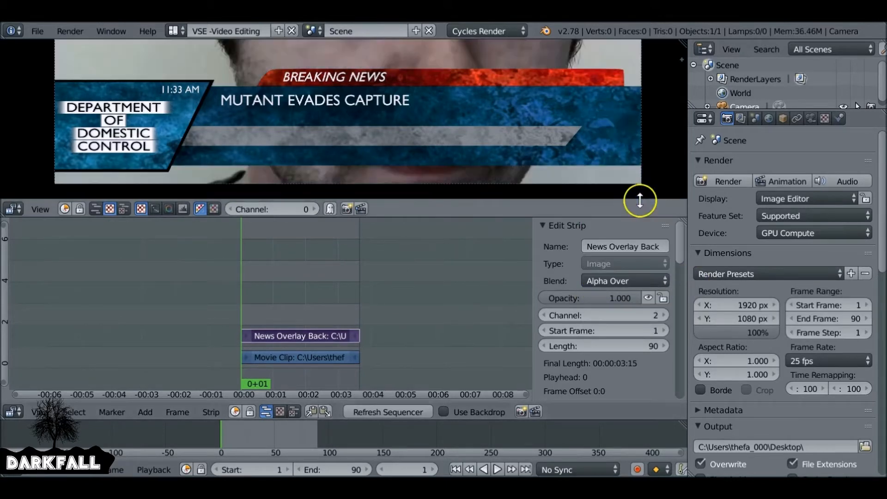
scroll(251, 72, "down", 2)
scroll(337, 99, "up", 2)
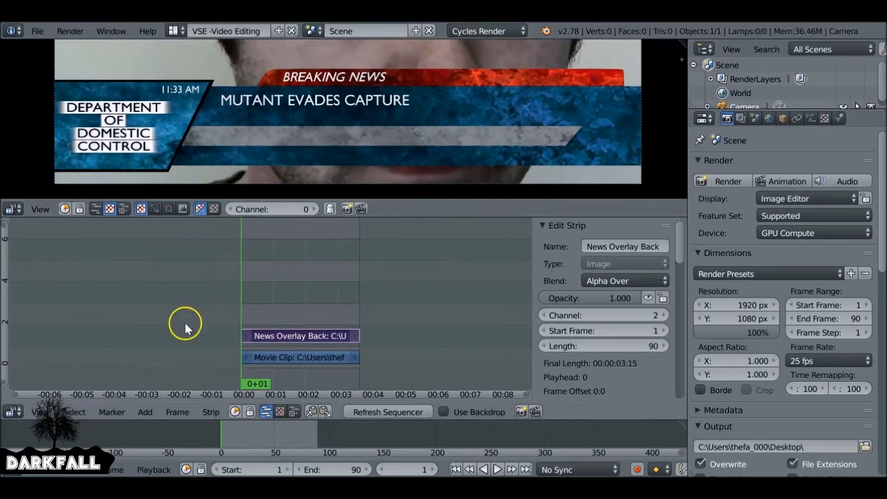
Add all the PNG frames in the platepngs folder as an image sequence strip at frame 1 above News Overlay Back
key("shift+a")
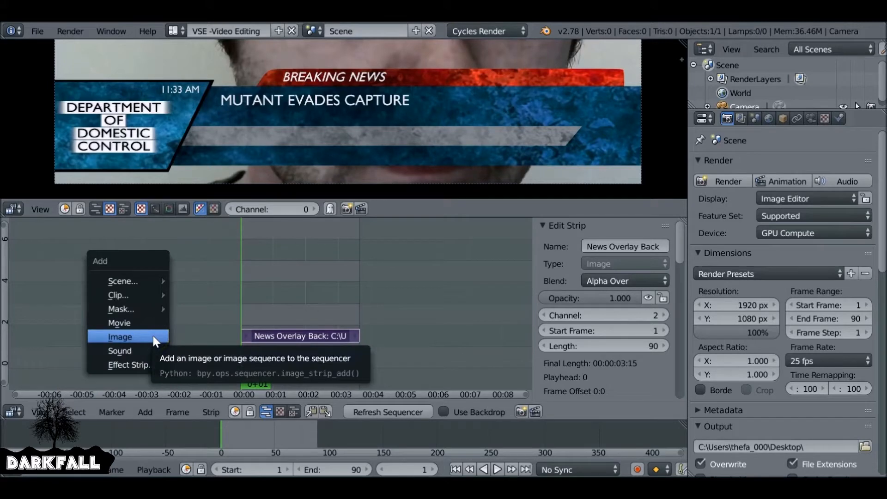
left_click(154, 336)
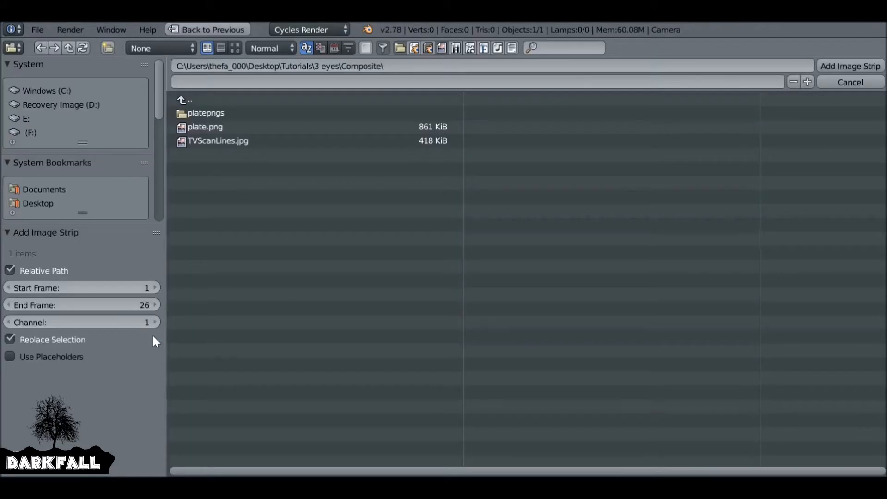
left_click(206, 114)
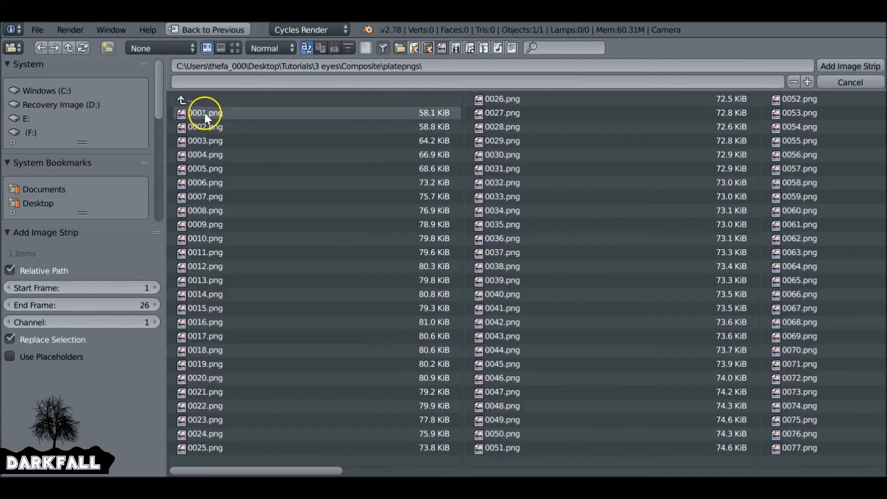
left_click(235, 47)
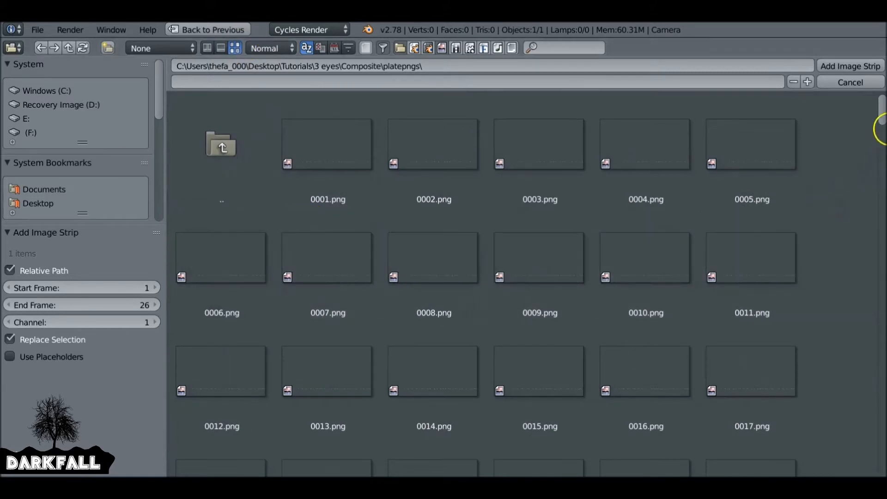
left_click_drag(882, 123, 878, 152)
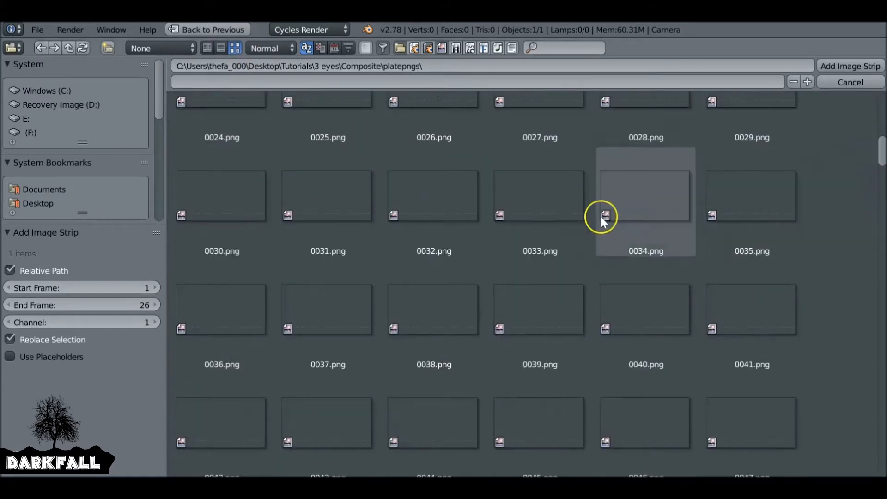
key("a")
left_click(831, 68)
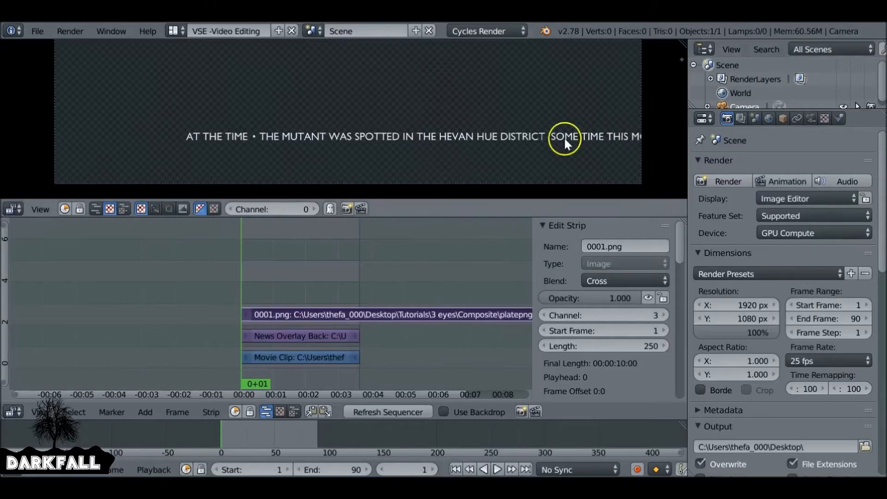
Play and scrub through the text image sequence to review its motion, and return to the first frame
key("alt+a")
left_click_drag(241, 438, 353, 449)
key("alt+a")
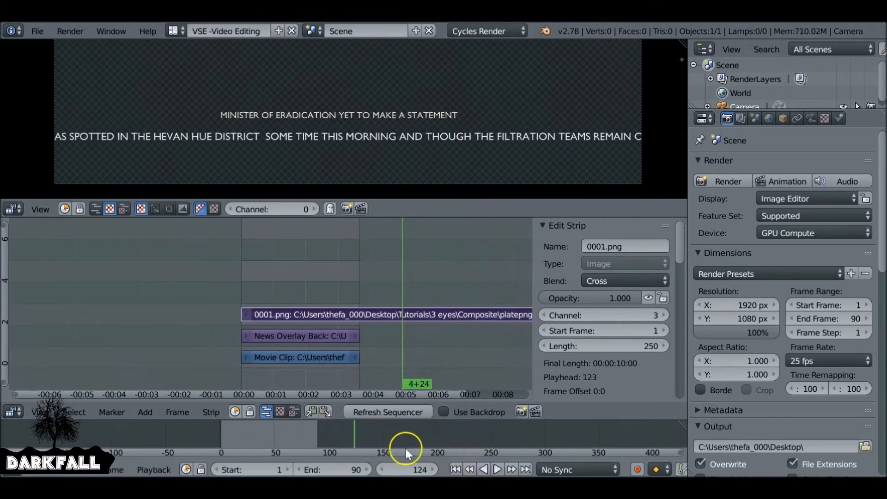
left_click(453, 469)
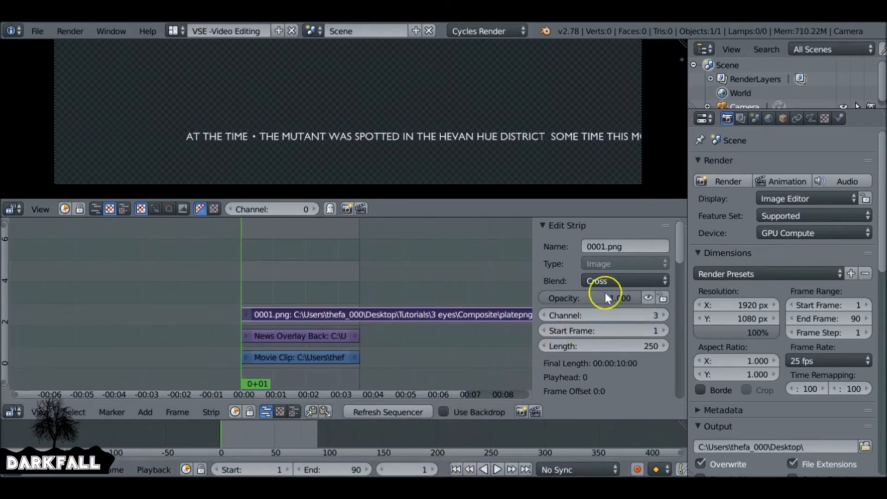
Rename the text image sequence strip as Scrolling Text and set its blend mode to Alpha Over, checking the result over the footage
type("Scrolling Text")
key("Return")
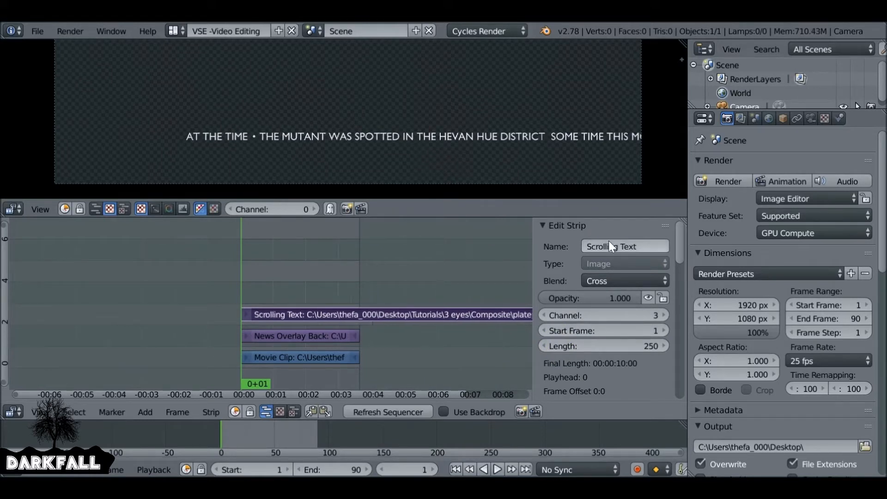
left_click(629, 283)
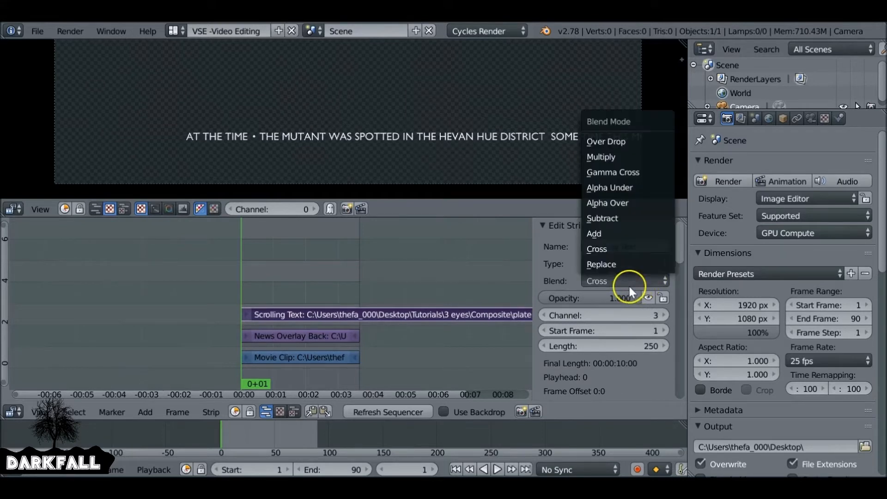
left_click(639, 203)
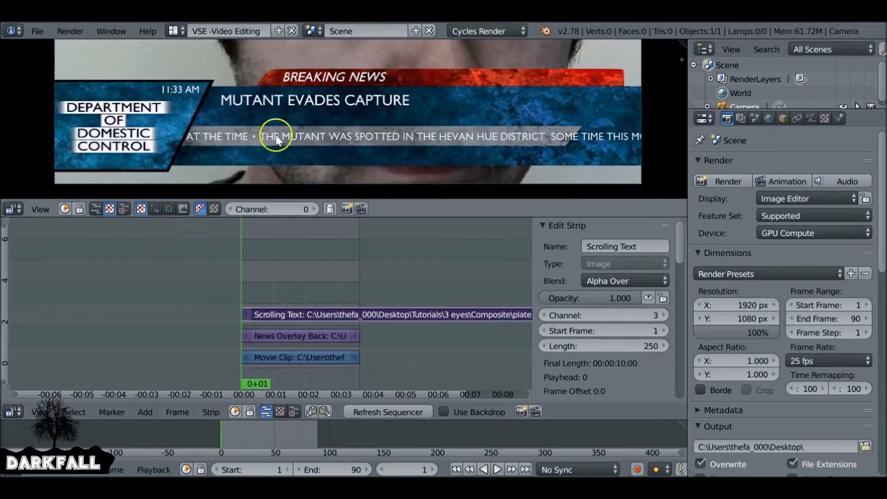
left_click_drag(242, 440, 263, 440)
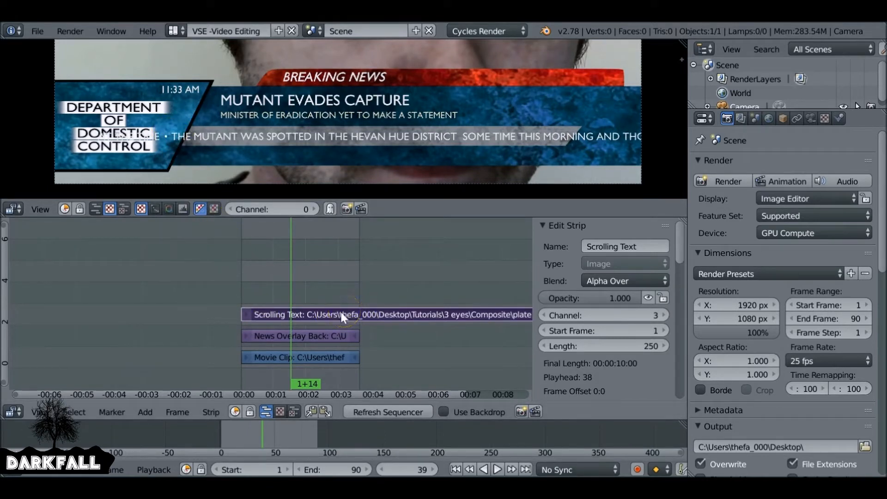
left_click(455, 469)
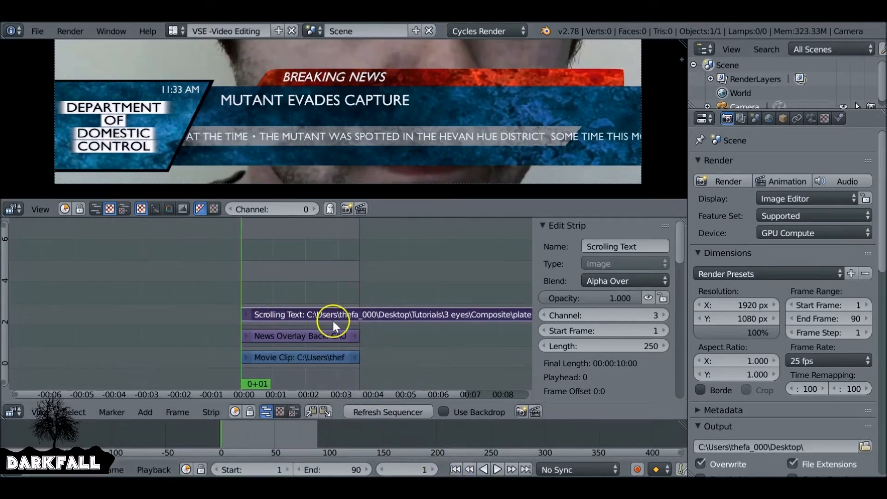
Duplicate the News Overlay Back strip onto channel 4 above the Scrolling Text strip and rename the copy as News Overlay Top
left_click(316, 339)
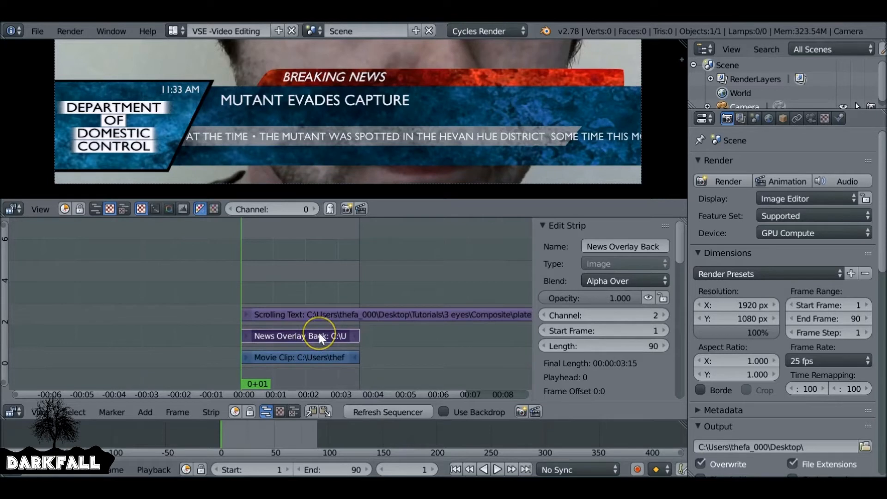
key("shift+d")
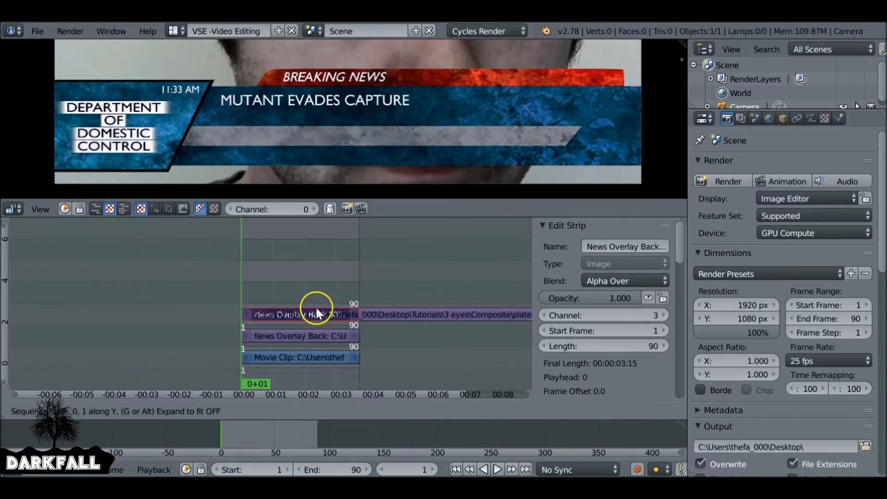
left_click(313, 292)
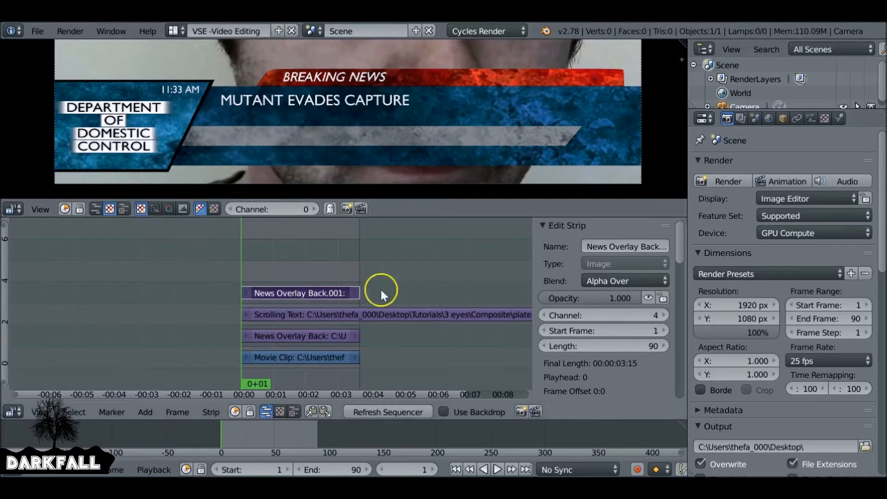
left_click(625, 246)
left_click_drag(630, 247, 739, 244)
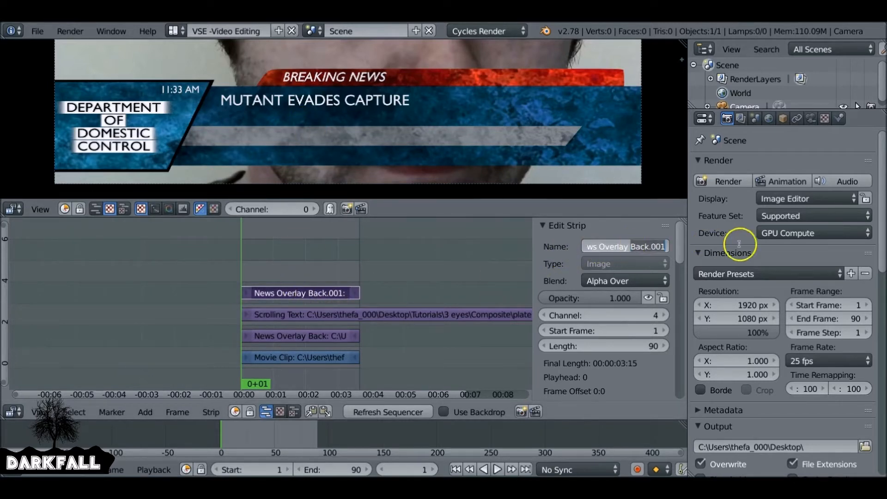
type("Top")
key("Return")
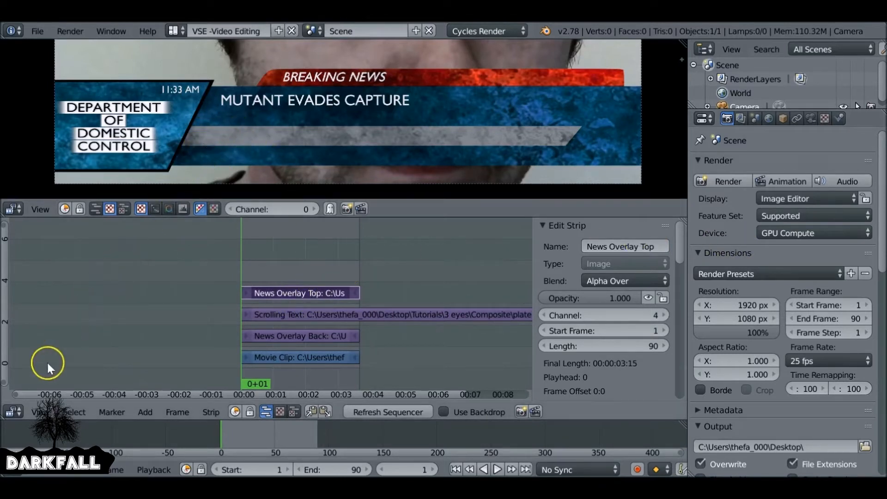
Change the sequencer area to the Movie Clip Editor and open plate.png from the Composite folder
left_click(13, 411)
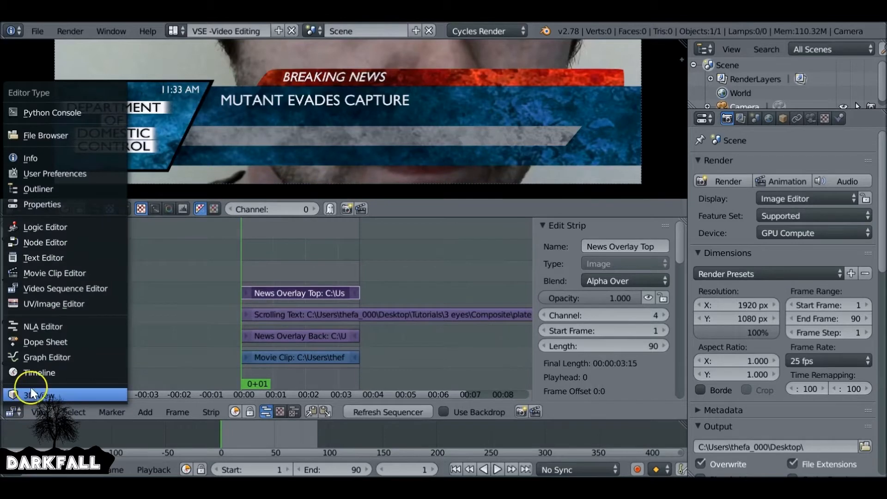
left_click(99, 277)
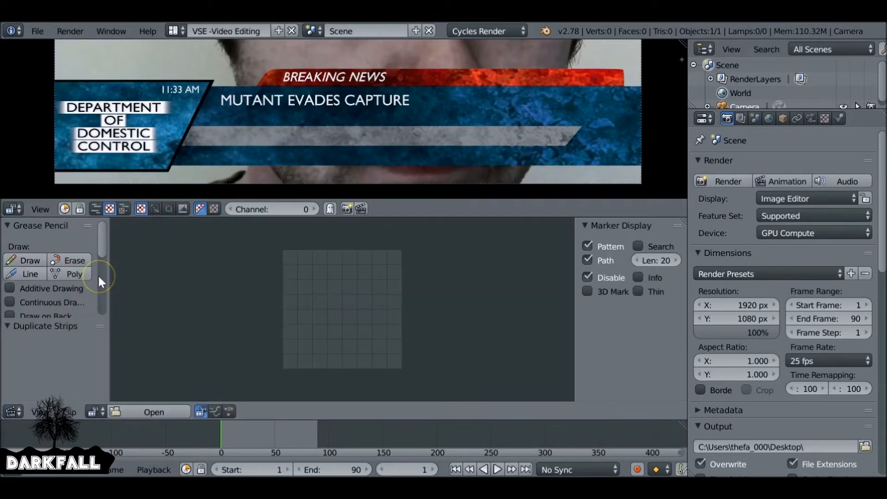
left_click(157, 412)
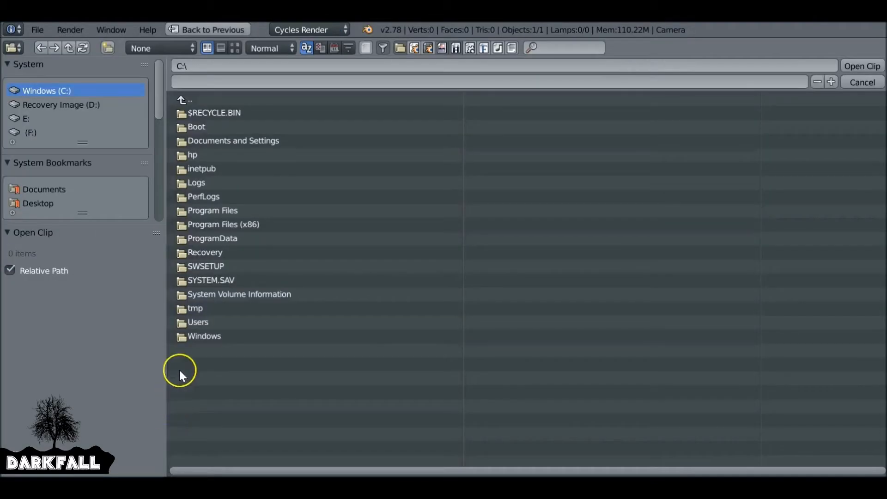
left_click(38, 202)
scroll(74, 153, "down", 3)
left_click(35, 200)
left_click(227, 112)
left_click(227, 125)
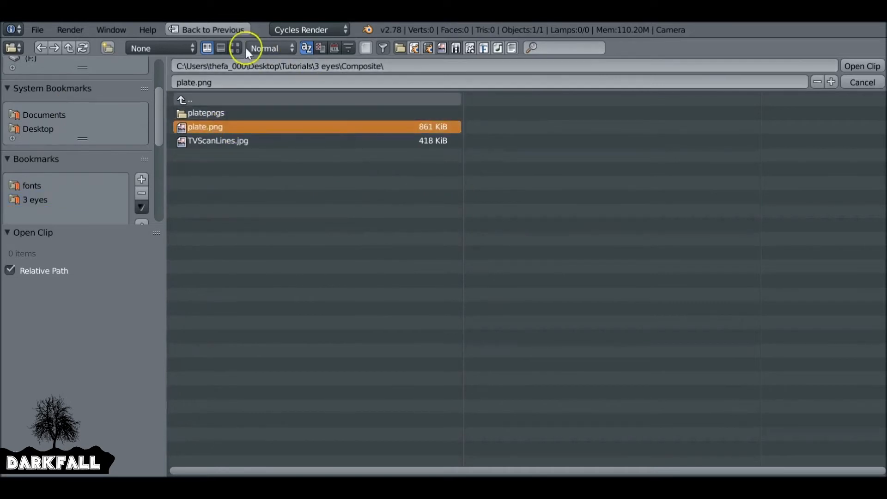
left_click(861, 65)
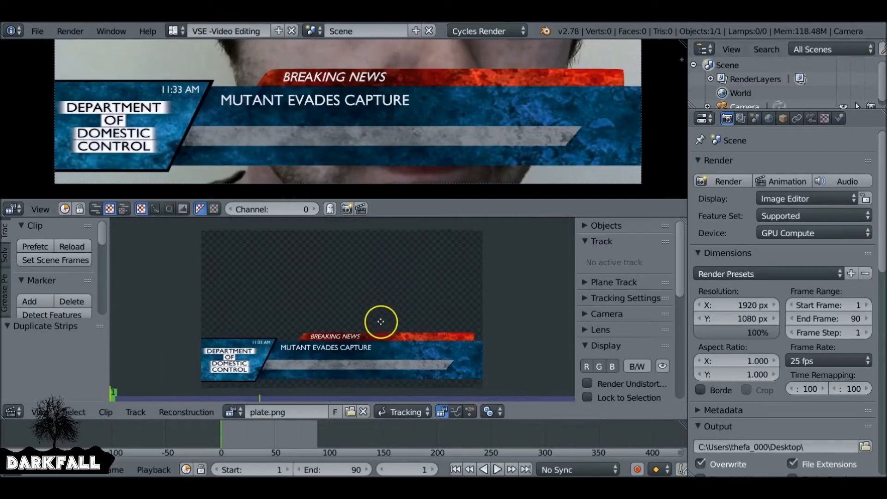
Enlarge the clip editor area over the preview and hide its side panels for a closer view of the overlay
scroll(379, 324, "up", 3)
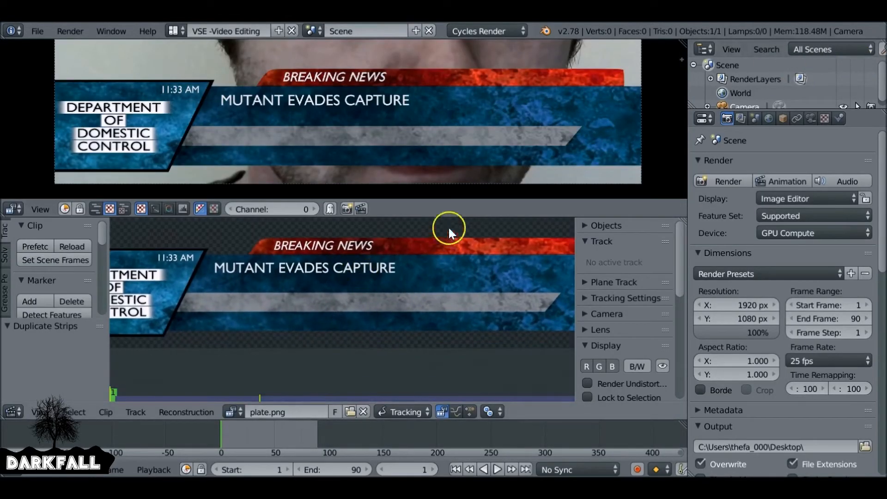
left_click_drag(454, 200, 424, 80)
key("t")
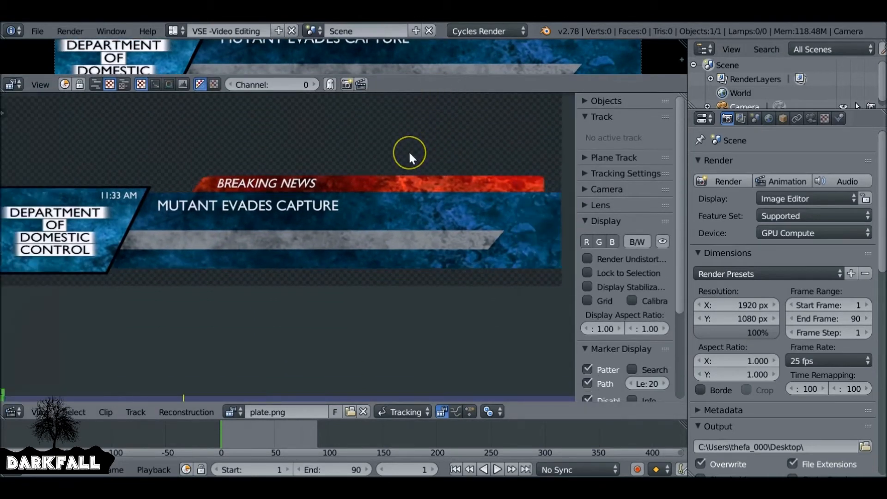
key("n")
scroll(371, 229, "up", 2)
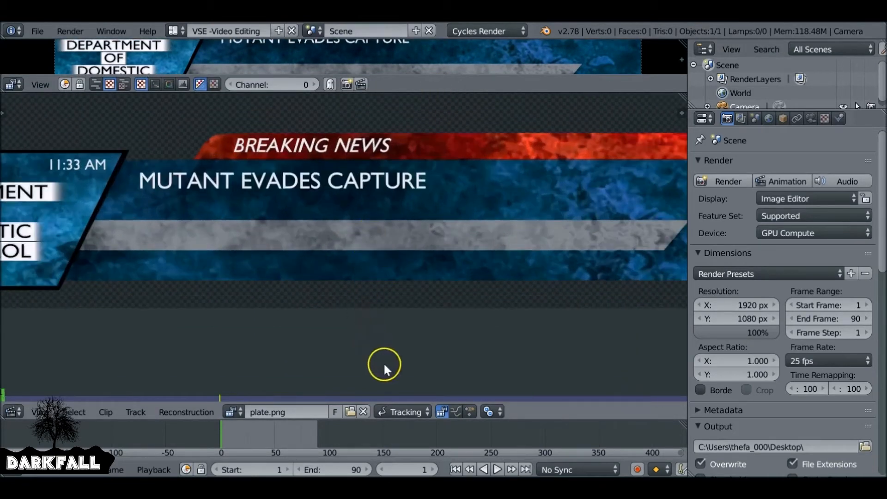
Switch the clip editor to Mask mode and create a new mask named Cut Out
left_click(399, 411)
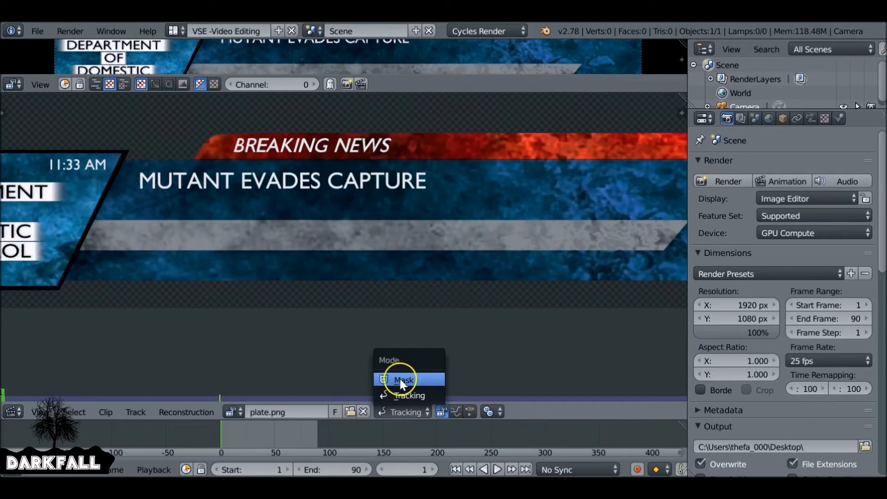
left_click(399, 377)
left_click(418, 409)
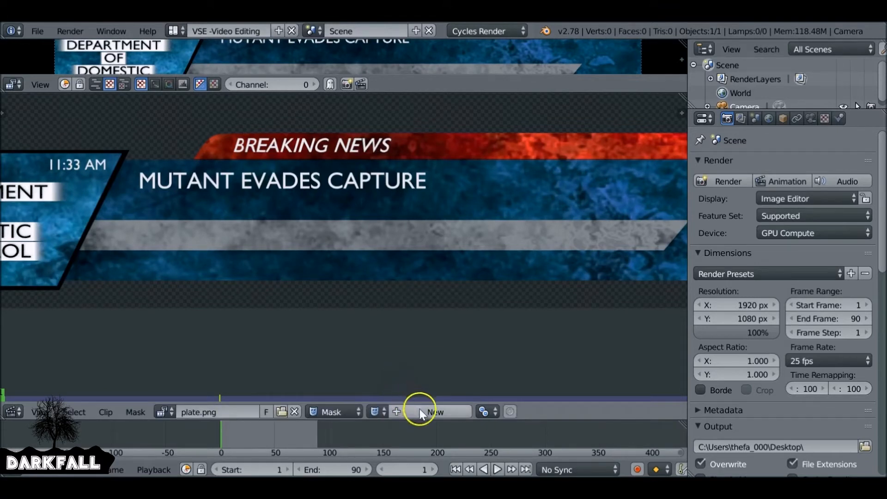
double_click(415, 418)
type("Cut Out")
key("Return")
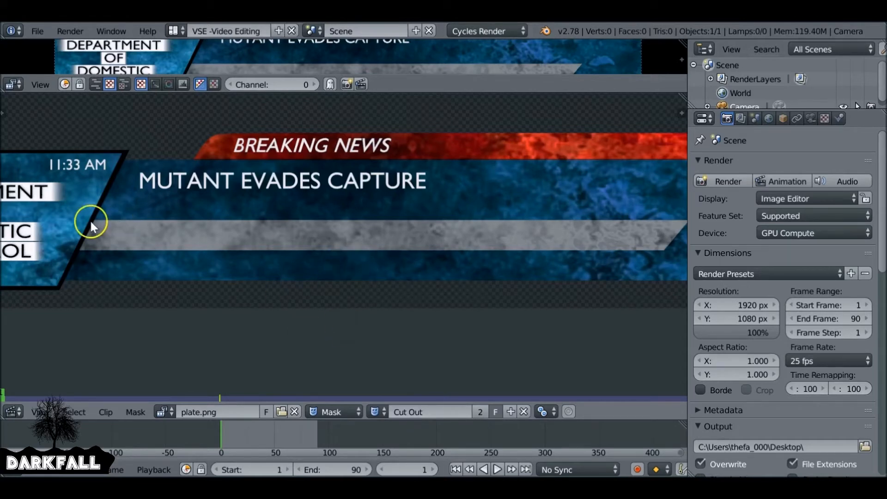
Draw a closed four-cornered mask around the gray ticker bar, following the department box's slanted edge and reaching up just below the headline
middle_click_drag(92, 224, 194, 206)
scroll(203, 213, "up", 4)
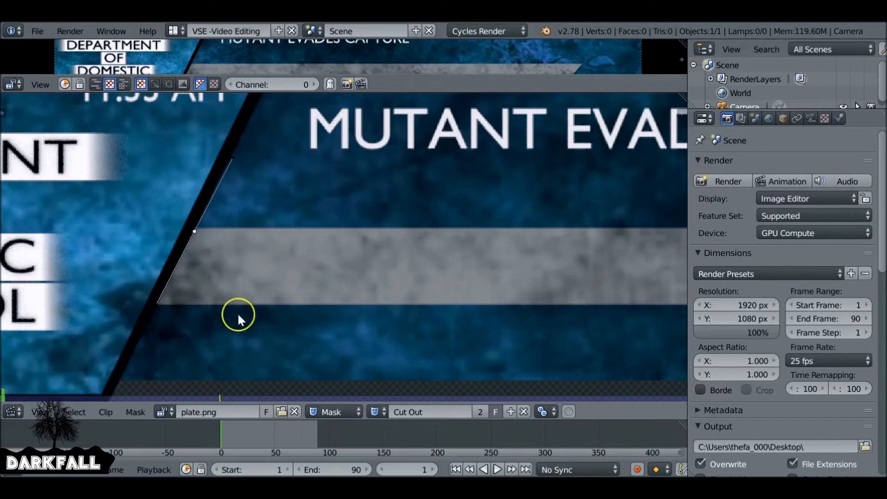
scroll(238, 312, "down", 4)
scroll(279, 293, "up", 4)
scroll(354, 319, "down", 4)
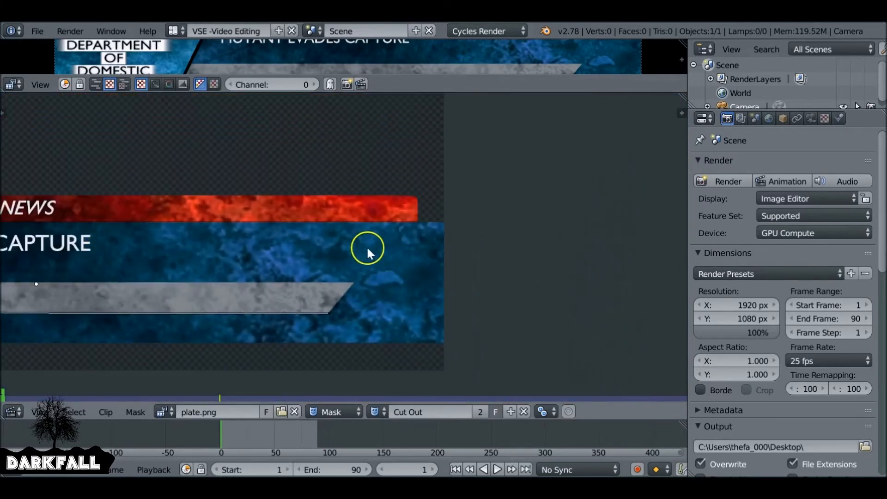
scroll(366, 329, "up", 3)
scroll(367, 330, "down", 5)
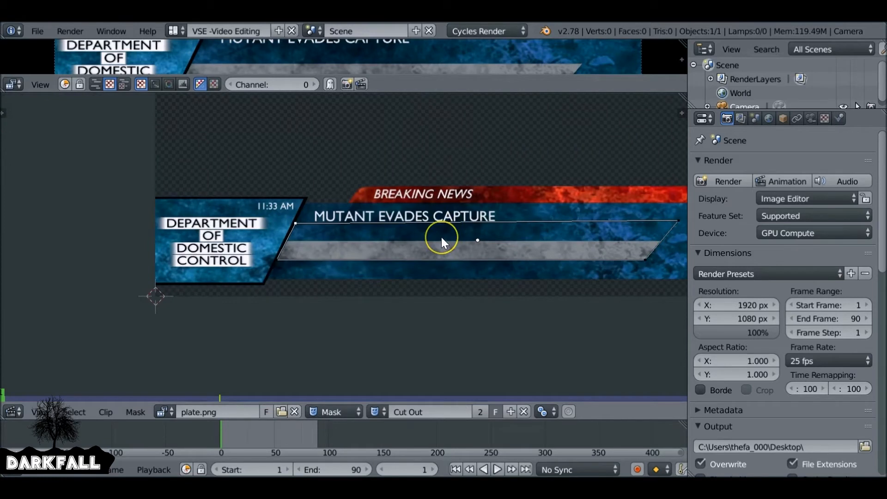
left_click(441, 237)
Add a slight outward feather around the Cut Out mask's outline
scroll(294, 224, "up", 2)
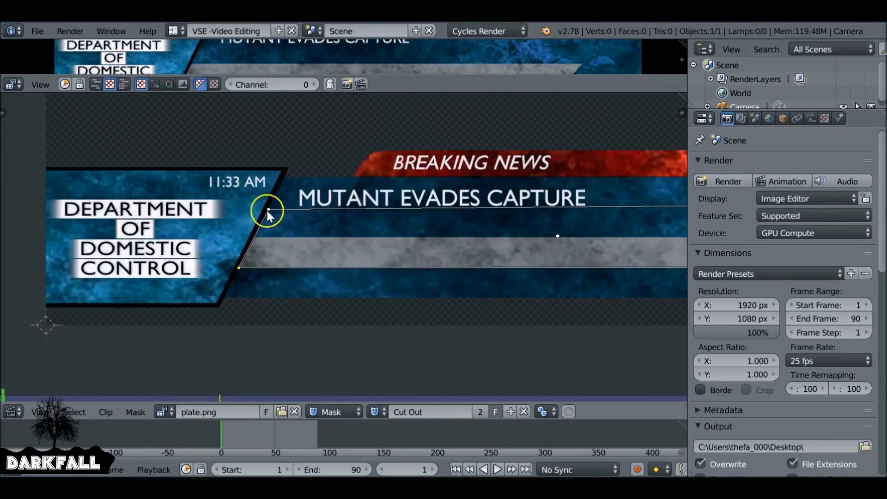
left_click_drag(269, 209, 267, 199)
left_click_drag(268, 201, 268, 204)
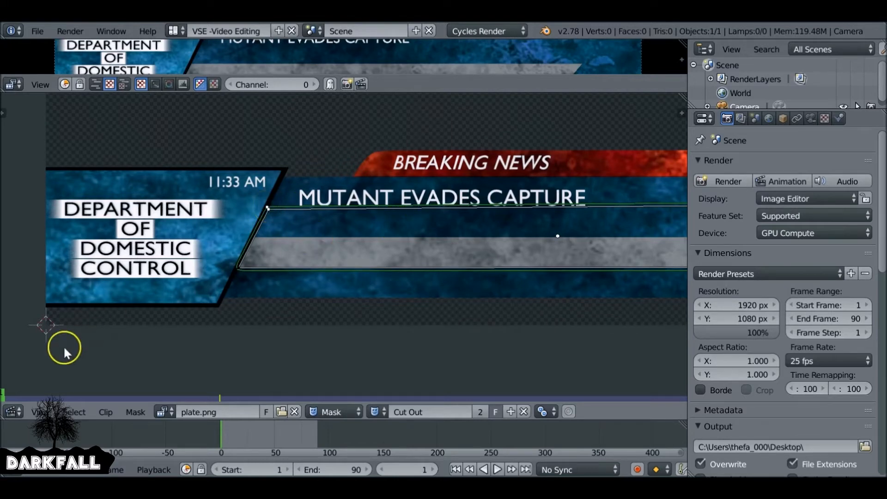
Return the clip editor area to the Video Sequence Editor and enlarge the preview above it
left_click(13, 410)
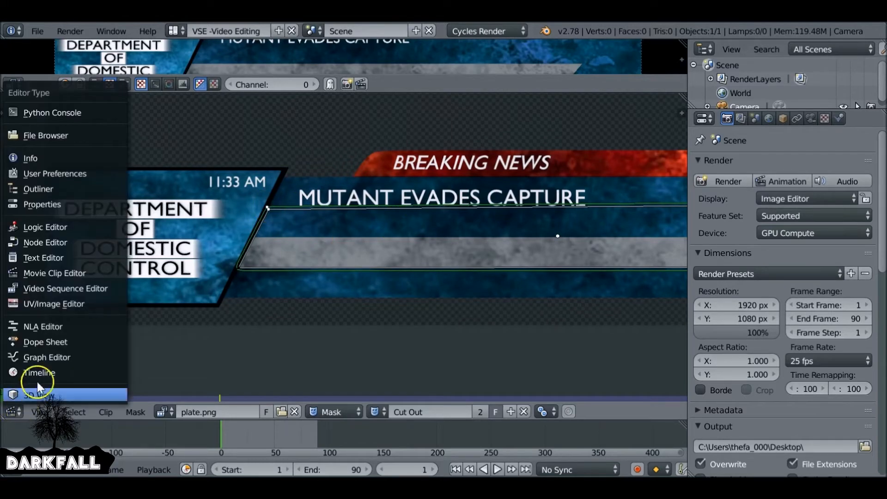
left_click(90, 285)
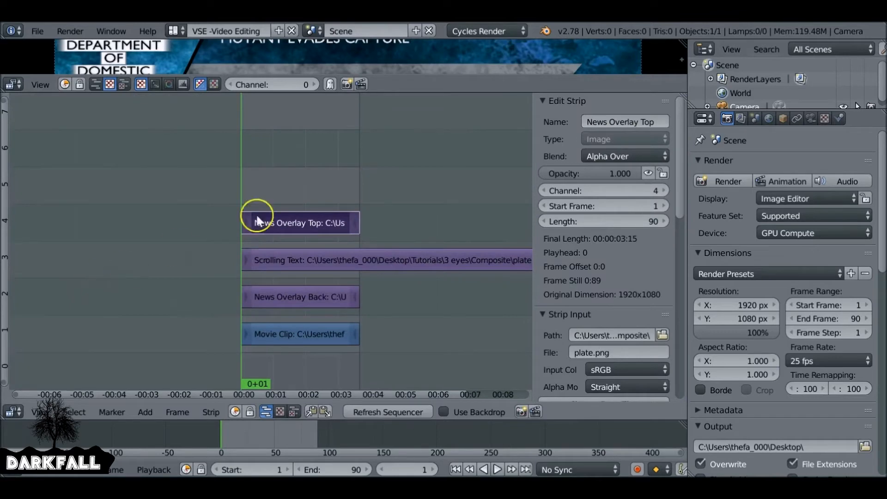
left_click_drag(464, 95, 470, 269)
middle_click_drag(357, 320, 292, 323)
scroll(252, 325, "up", 3)
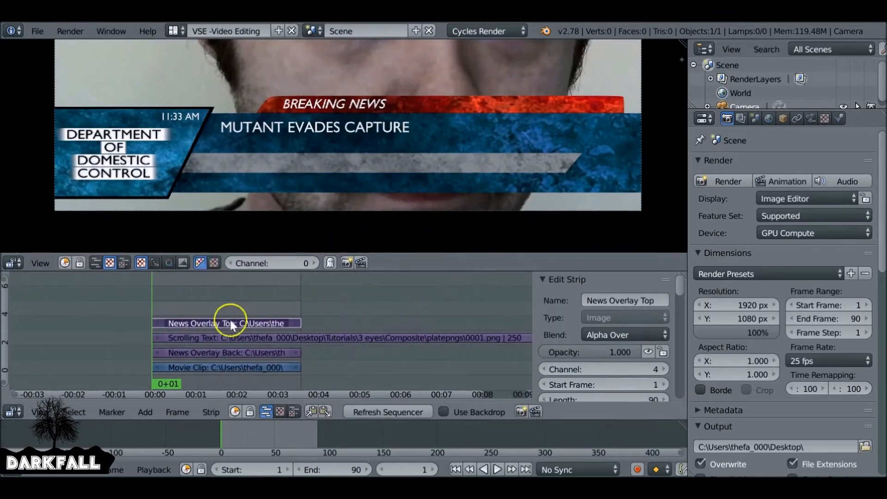
Add a Mask modifier to the News Overlay Top strip and use the Cut Out mask as its input
left_click_drag(681, 284, 680, 401)
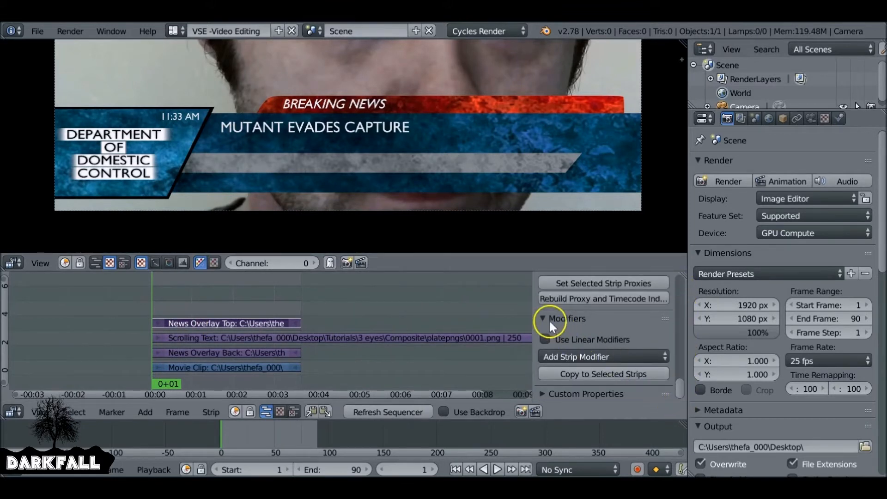
left_click(599, 357)
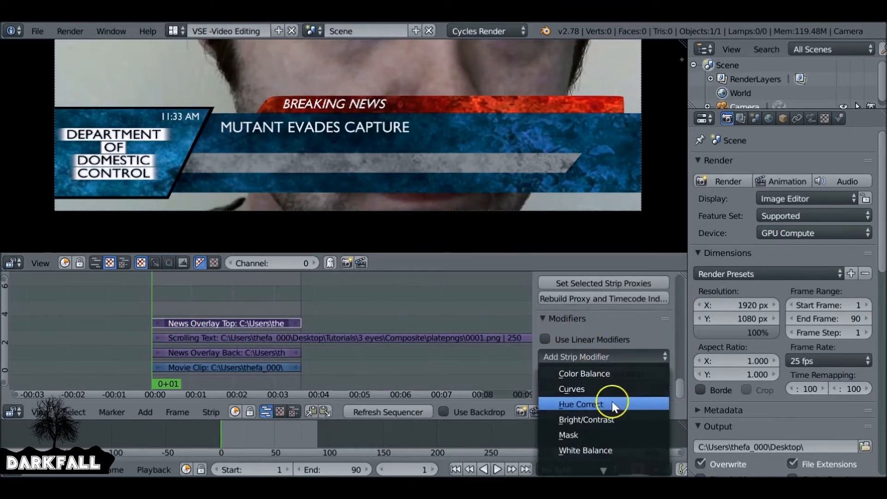
left_click(616, 434)
scroll(632, 362, "down", 3)
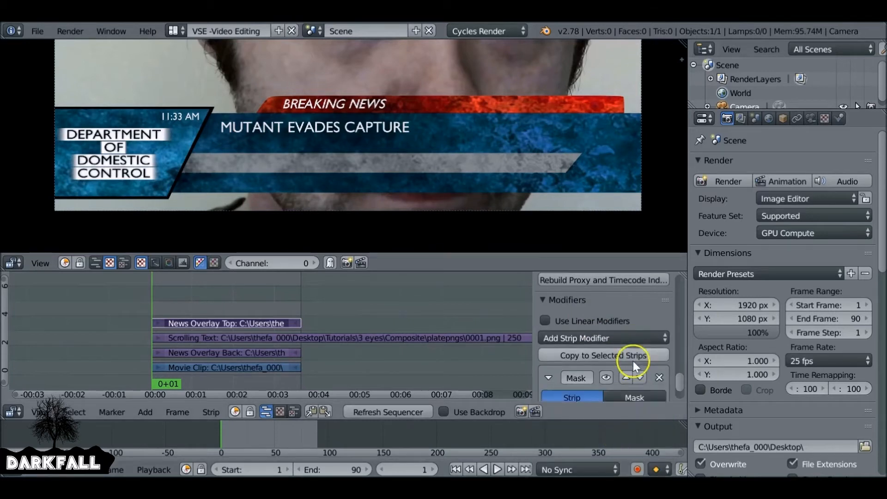
left_click(641, 351)
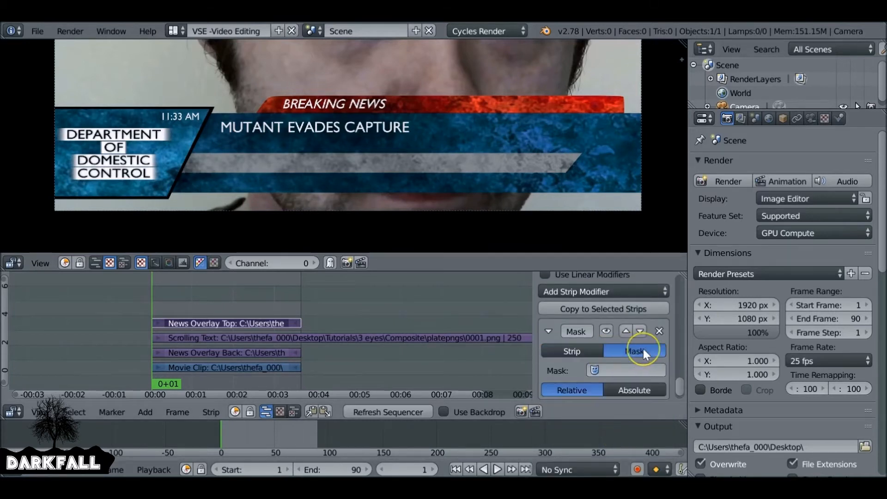
scroll(643, 346, "down", 1)
left_click(642, 349)
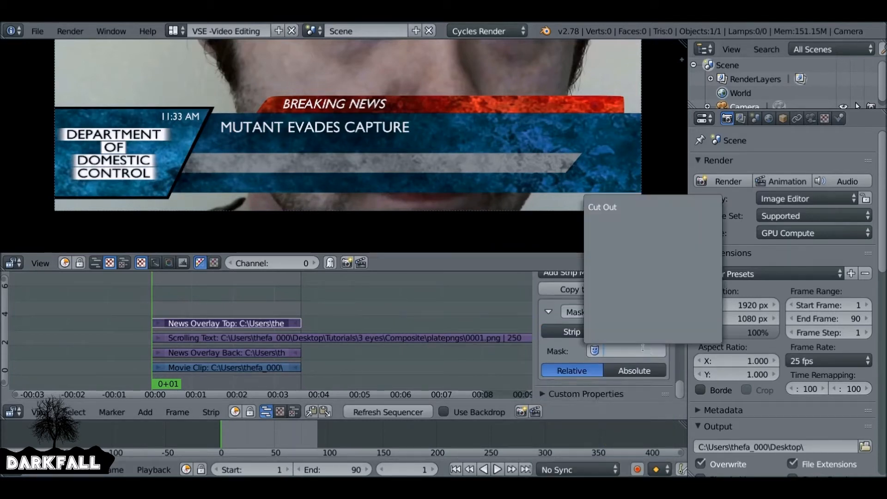
left_click(616, 207)
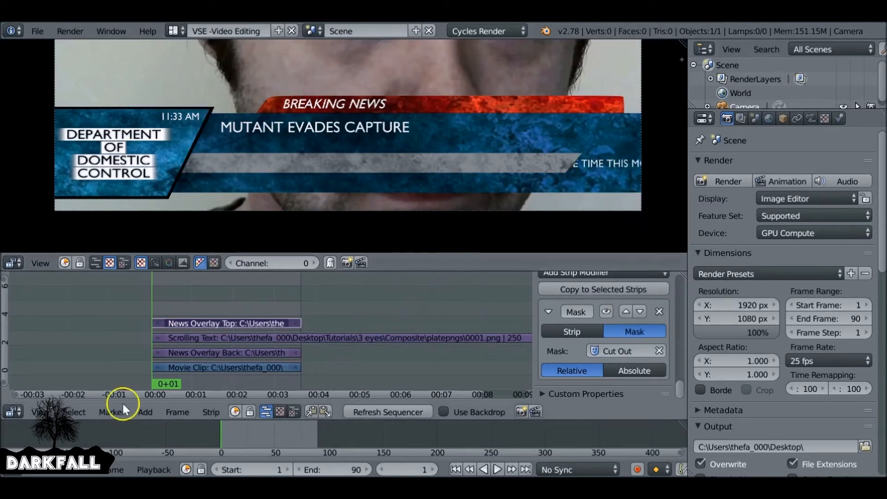
Check the Cut Out mask's layer settings in the Movie Clip Editor with all mask points selected, and return to the Video Sequence Editor
left_click(19, 412)
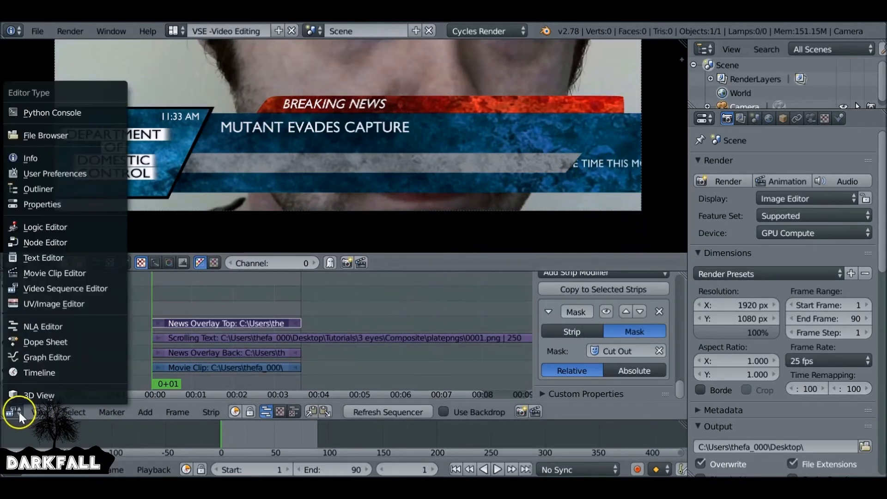
left_click(76, 273)
scroll(448, 344, "down", 3)
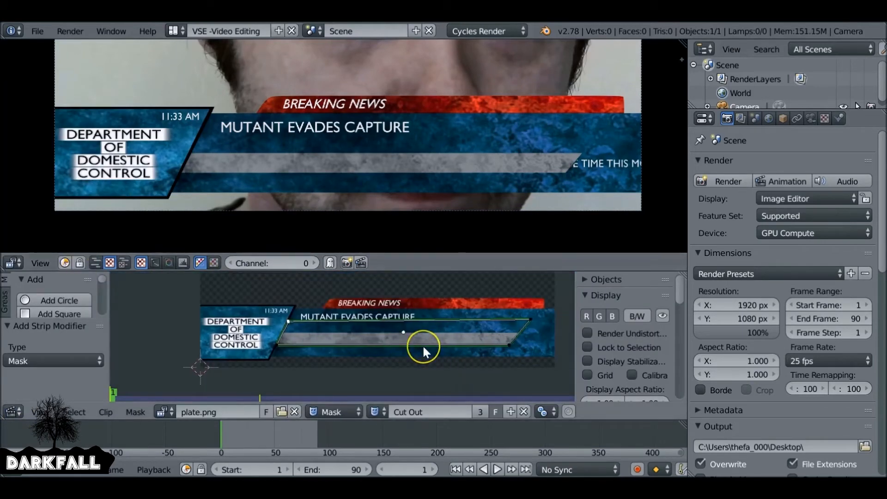
key("a")
key("a")
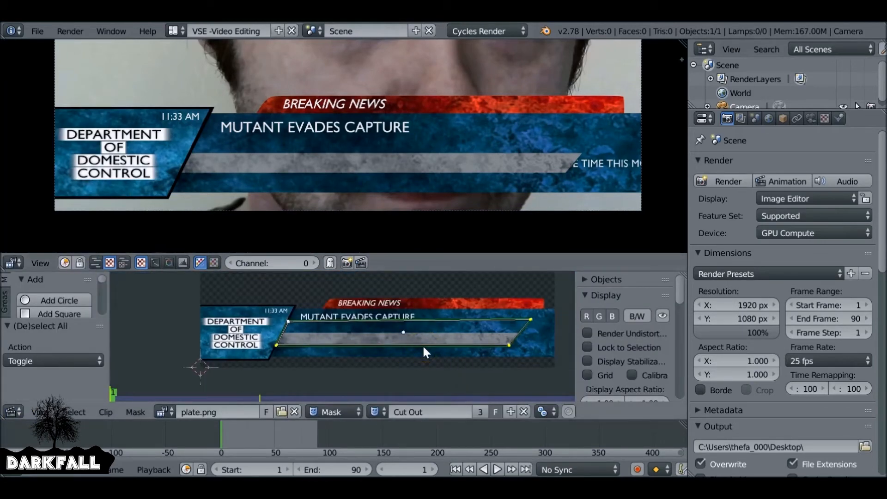
left_click_drag(674, 285, 683, 322)
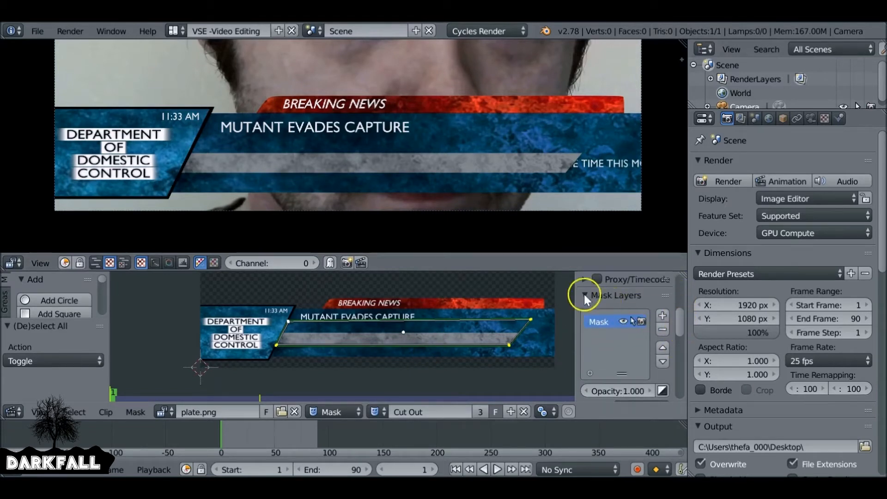
left_click_drag(682, 325, 685, 339)
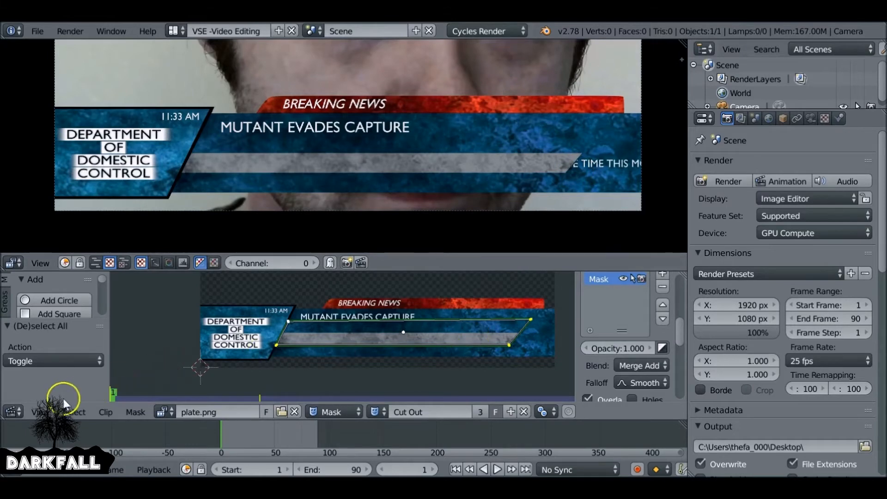
left_click(16, 411)
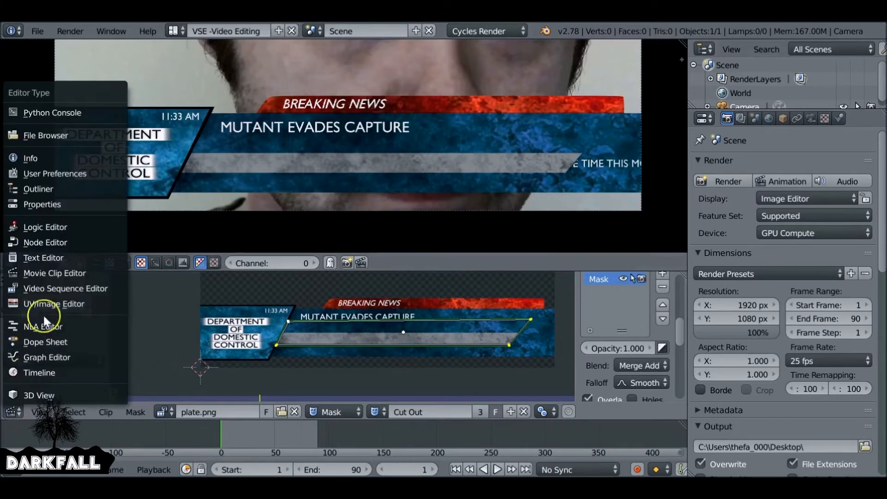
left_click(70, 284)
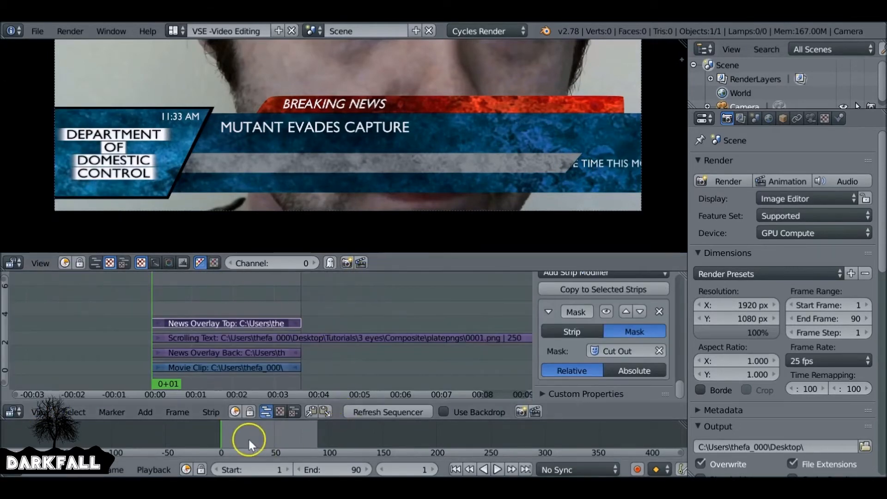
Step forward through the sequence to inspect the masked scrolling text, and return to the first frame
key("Right")
key("Right")
key("Right")
key("Right")
key("Right")
key("Right")
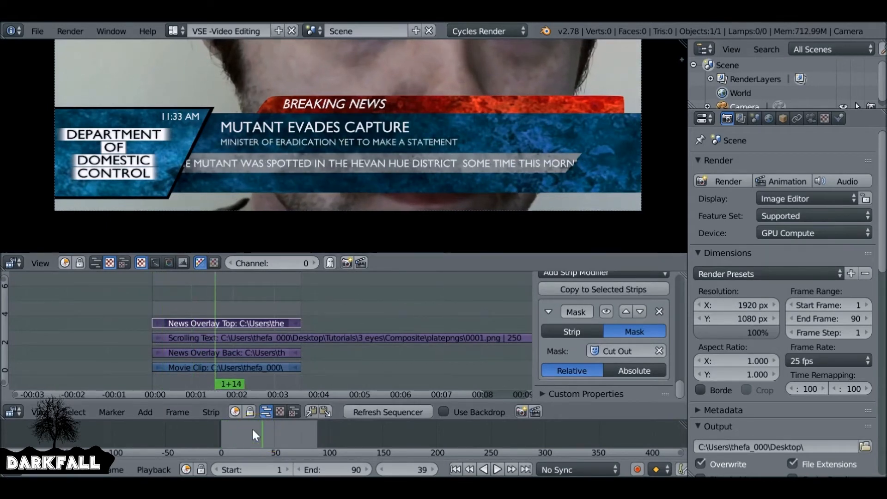
left_click(456, 469)
Refresh the sequencer, preview the ticker text up to about frame 52, and return to the first frame
left_click(14, 411)
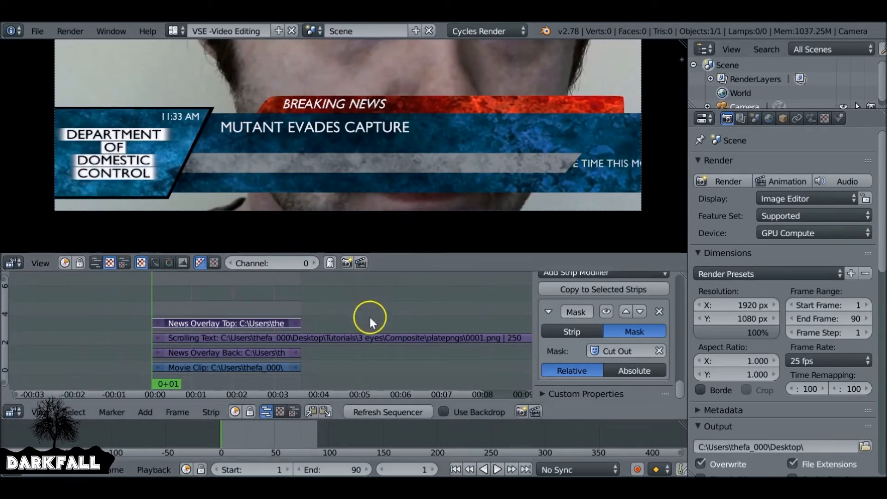
left_click(375, 409)
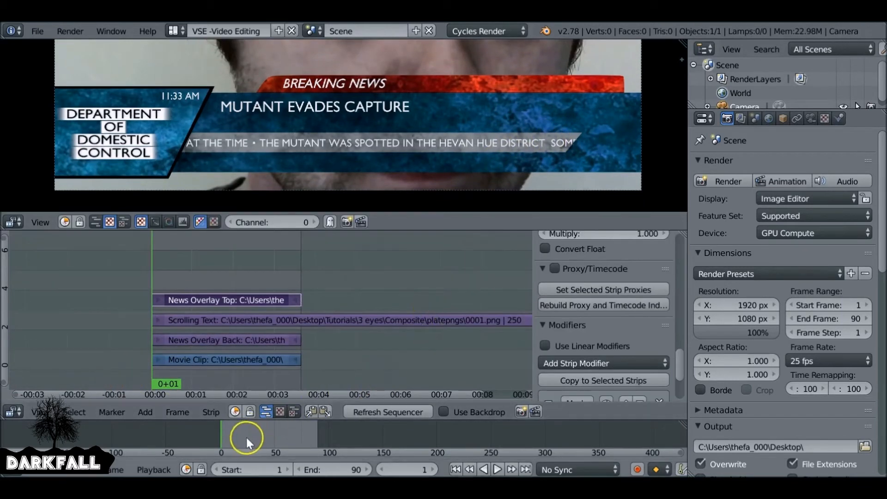
left_click_drag(246, 437, 276, 435)
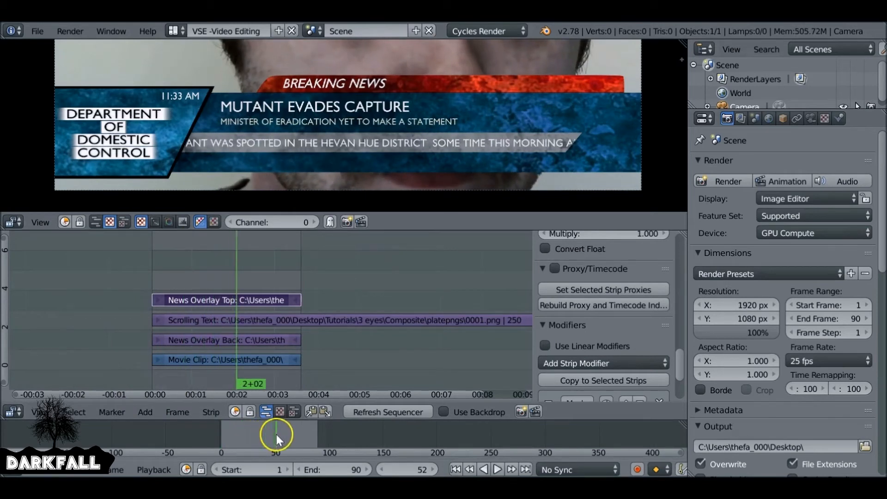
left_click(455, 470)
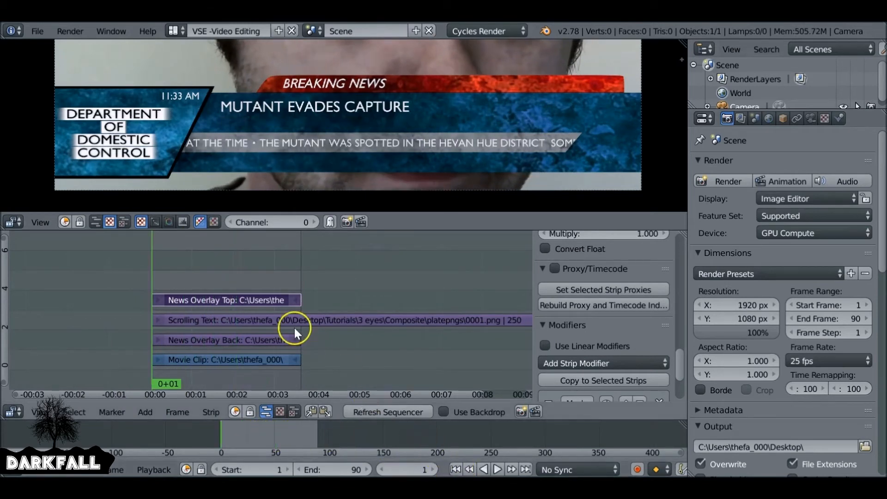
Add the TVScanLines.jpg image as a new strip above News Overlay Top, starting at frame 1
scroll(295, 328, "down", 3)
scroll(279, 305, "down", 1)
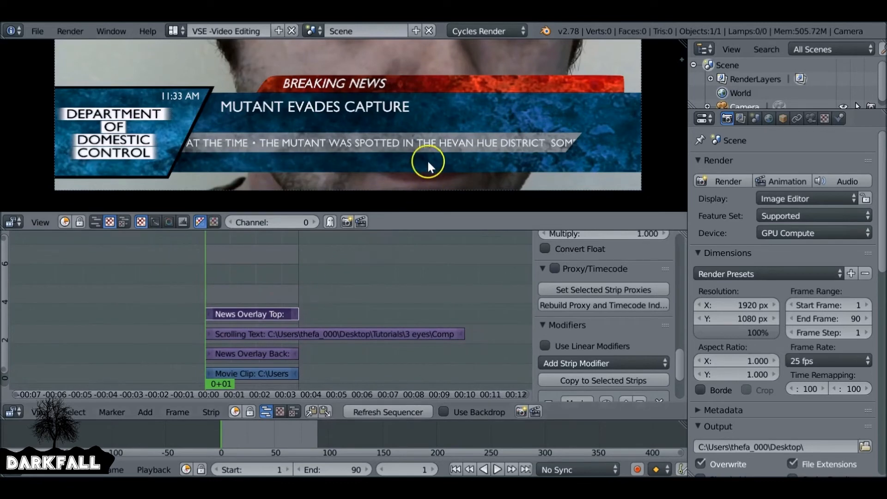
scroll(426, 159, "down", 4)
middle_click_drag(393, 113, 385, 160)
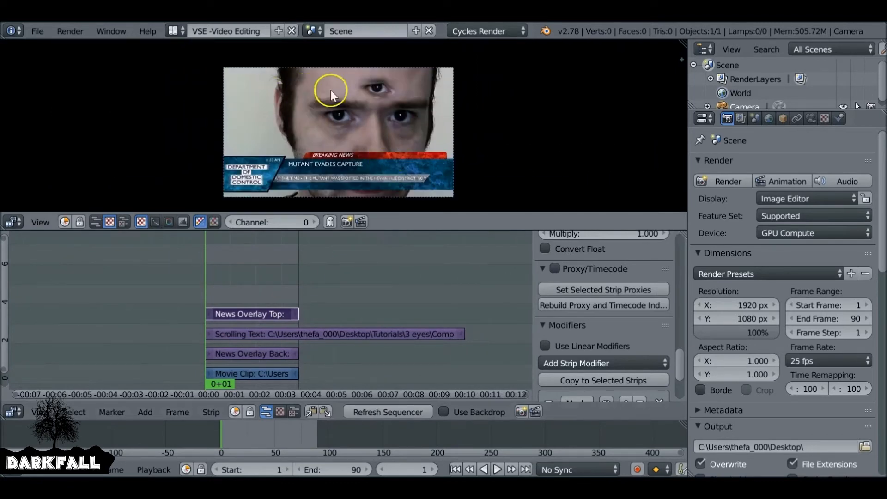
key("shift+a")
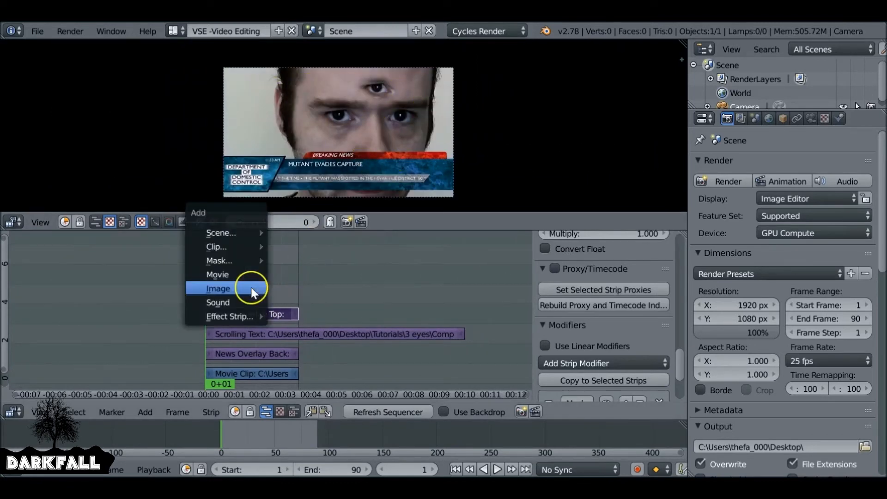
left_click(213, 286)
left_click(234, 141)
left_click(845, 66)
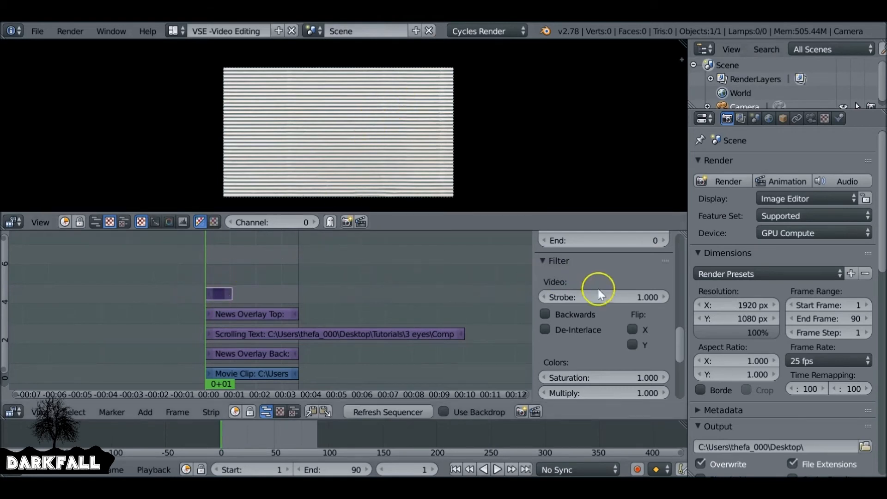
Set the length of the TVScanLines.jpg strip to 90 frames
left_click_drag(682, 339, 686, 242)
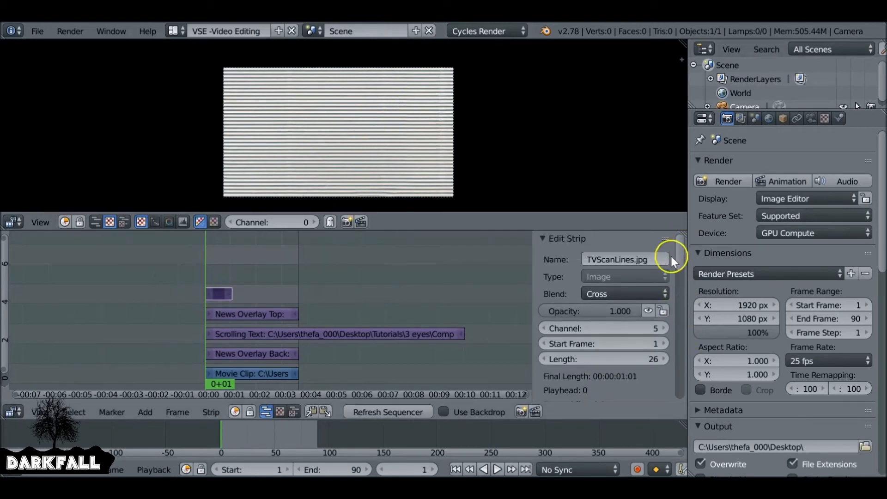
left_click(584, 361)
type("90")
key("Return")
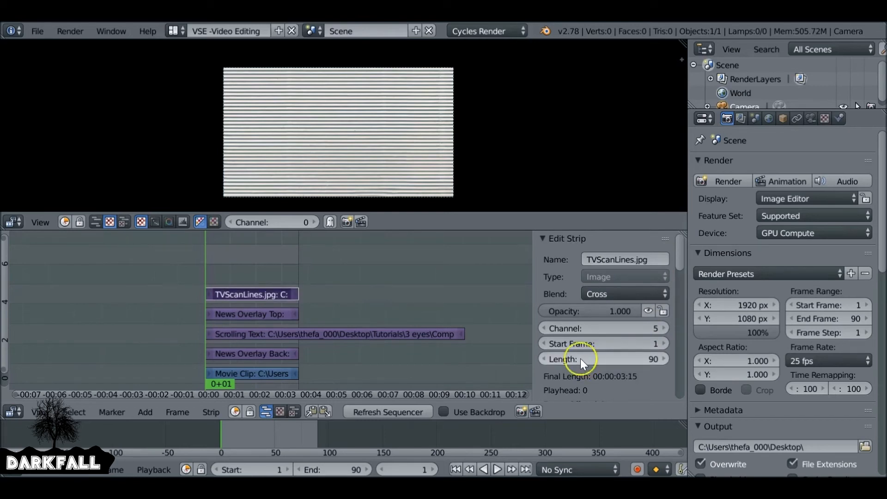
Try the Multiply, Subtract and Add blend modes on the TVScanLines.jpg strip
left_click(614, 291)
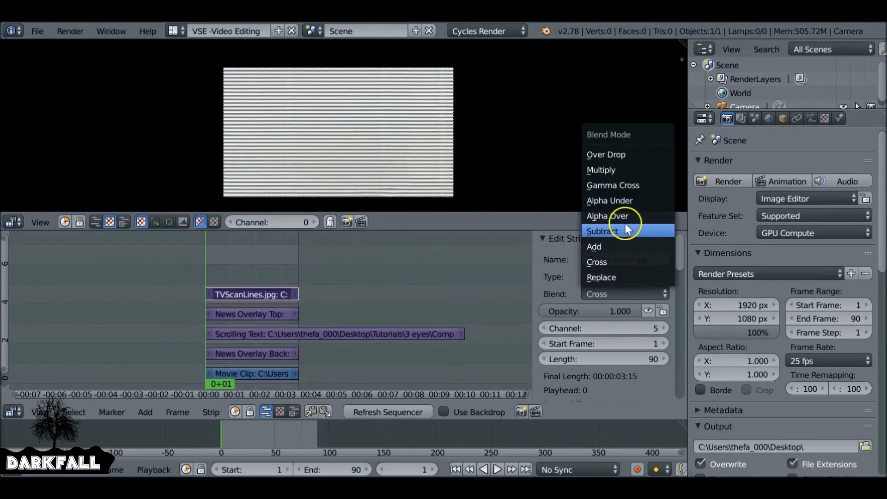
left_click(625, 172)
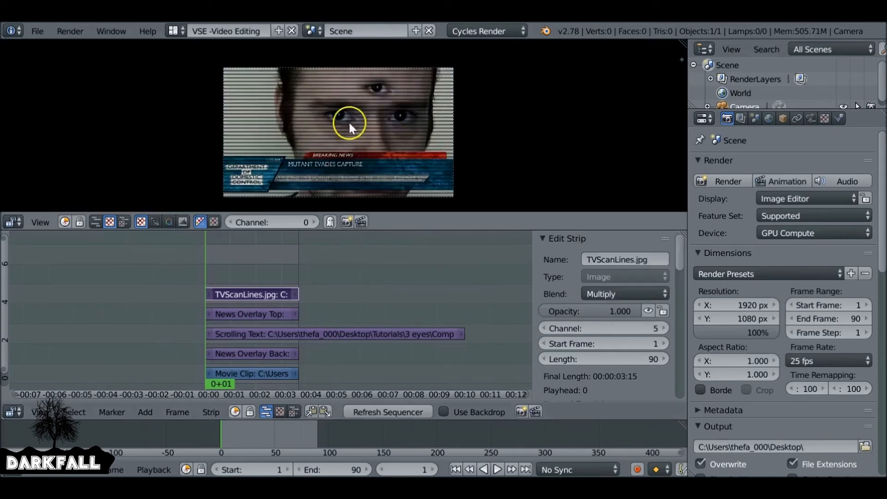
left_click(615, 294)
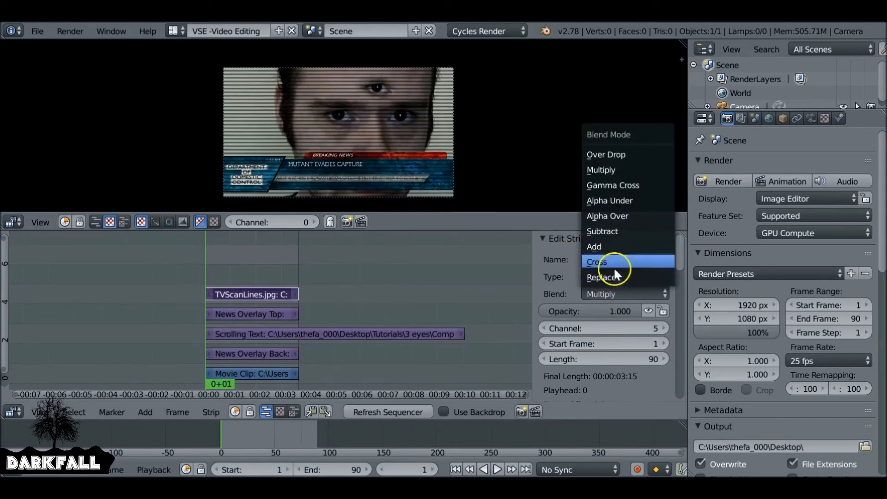
left_click(621, 231)
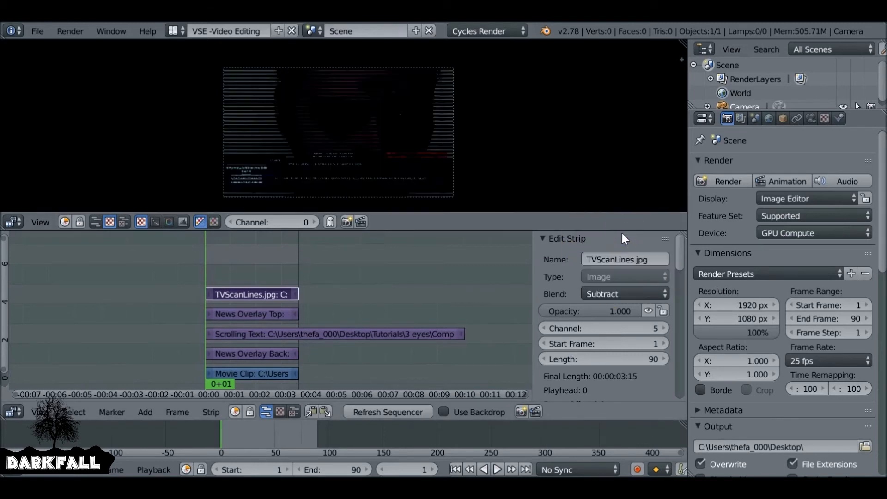
left_click(611, 287)
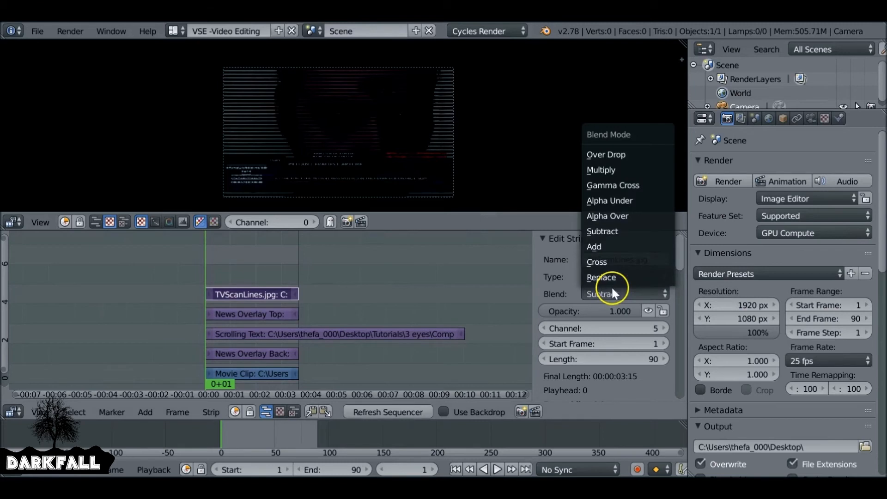
left_click(598, 249)
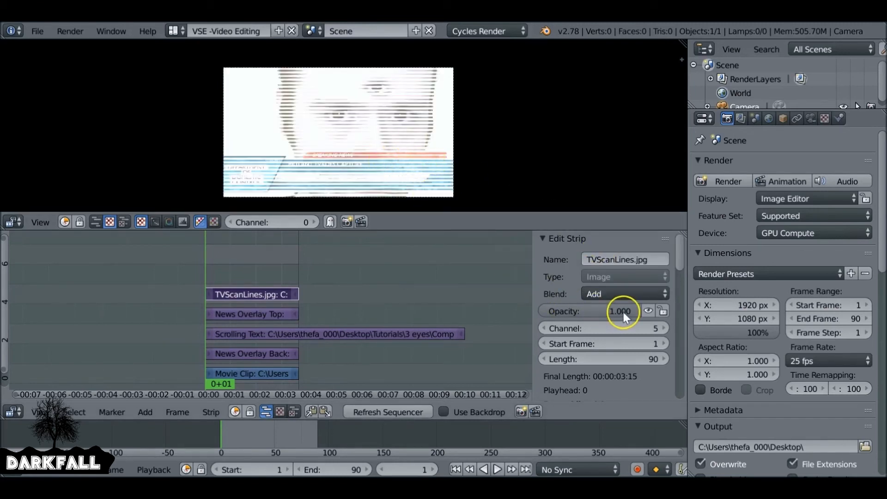
Set the TVScanLines.jpg strip's blend mode to Multiply and lower its opacity to 0.370
left_click(617, 291)
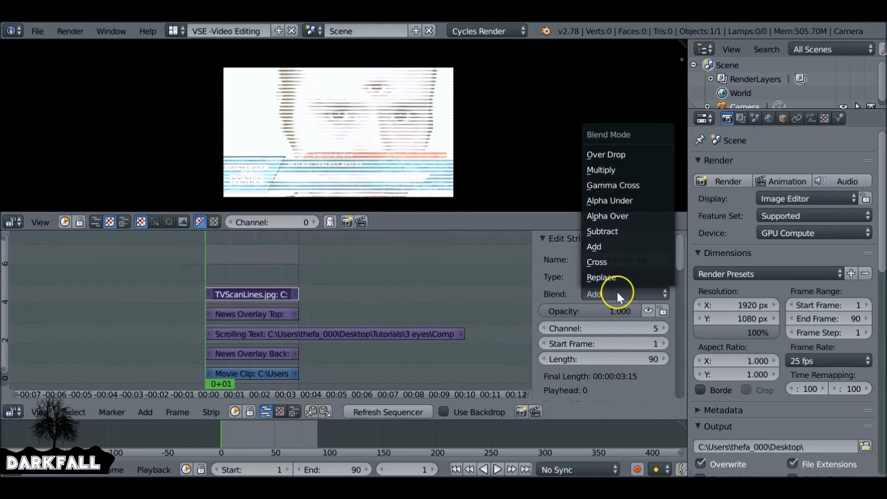
left_click(596, 170)
left_click_drag(637, 309, 554, 311)
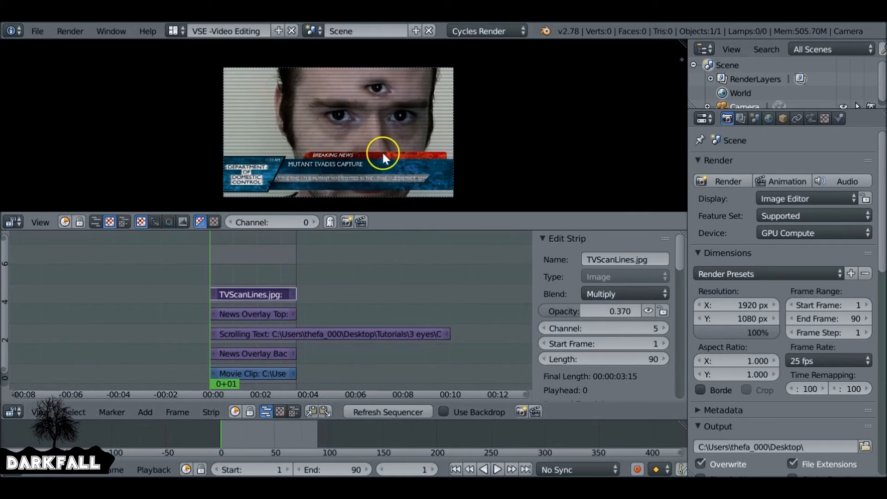
Preview the scan-line effect at about frame 30 and return to the first frame
scroll(294, 391, "down", 1)
mouse_move(253, 433)
left_mouse_down()
mouse_move(271, 435)
mouse_move(252, 432)
left_mouse_up()
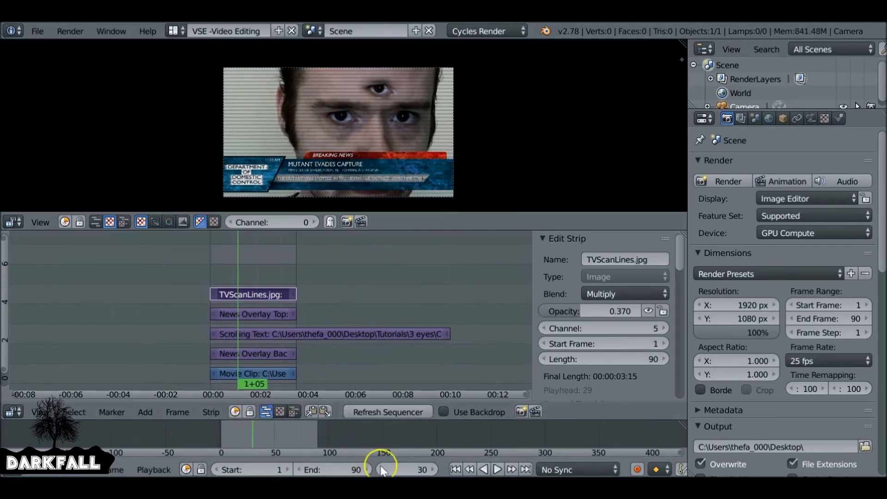
left_click(455, 469)
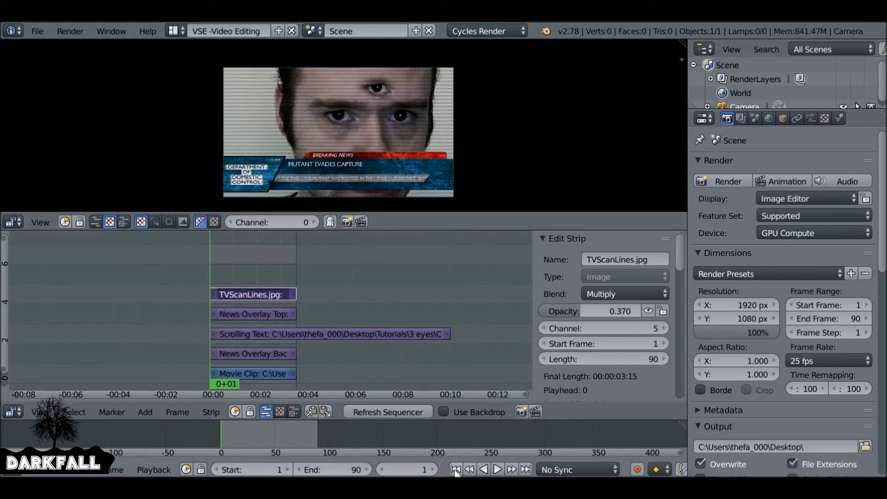
Brighten the Movie Clip strip by raising the upper midtones of the combined curve in its Curve modifier
middle_click_drag(252, 353, 267, 339)
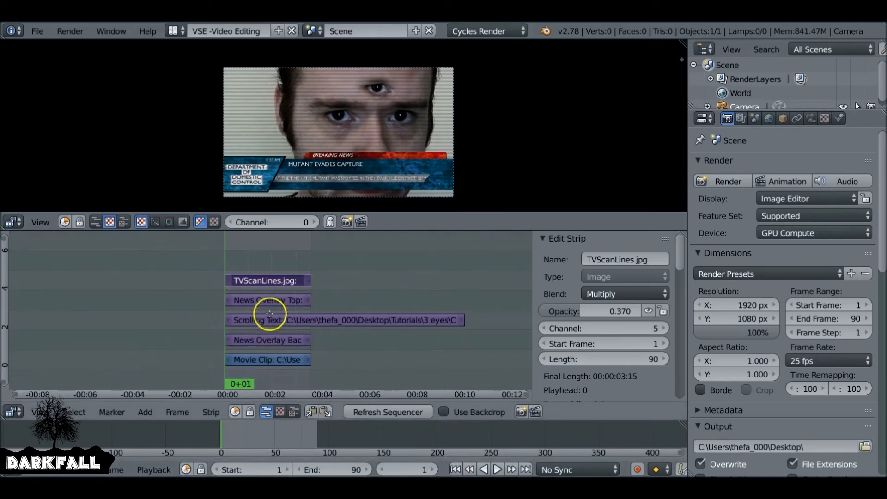
right_click(280, 363)
left_click_drag(675, 250, 673, 389)
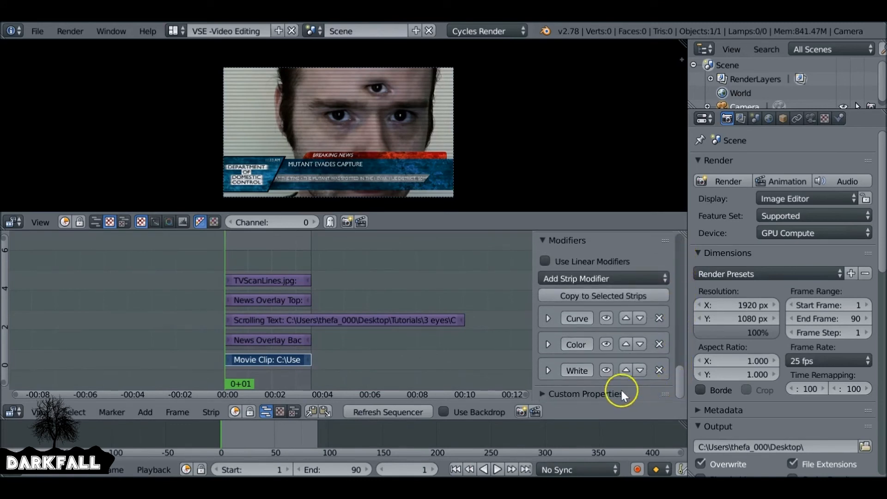
left_click(548, 318)
scroll(620, 330, "down", 5)
left_click(618, 328)
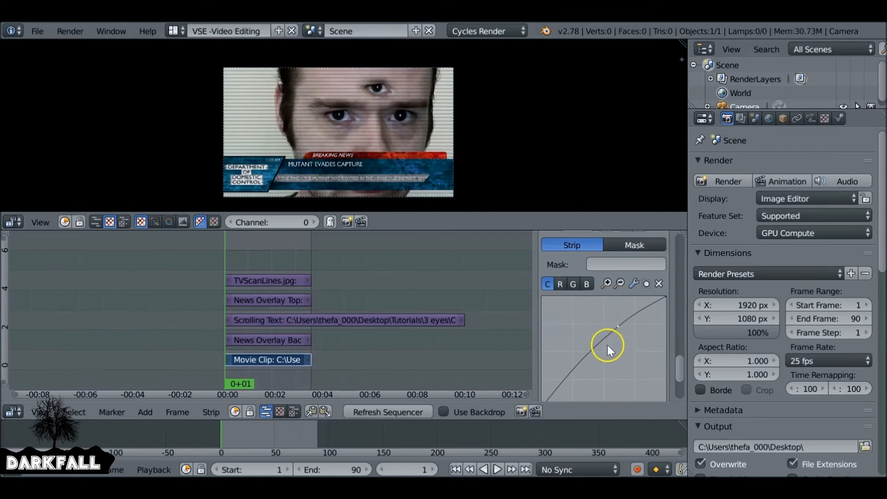
Expand the Movie Clip strip's White Balance modifier and darken its white value slightly
scroll(548, 344, "down", 15)
left_click(547, 370)
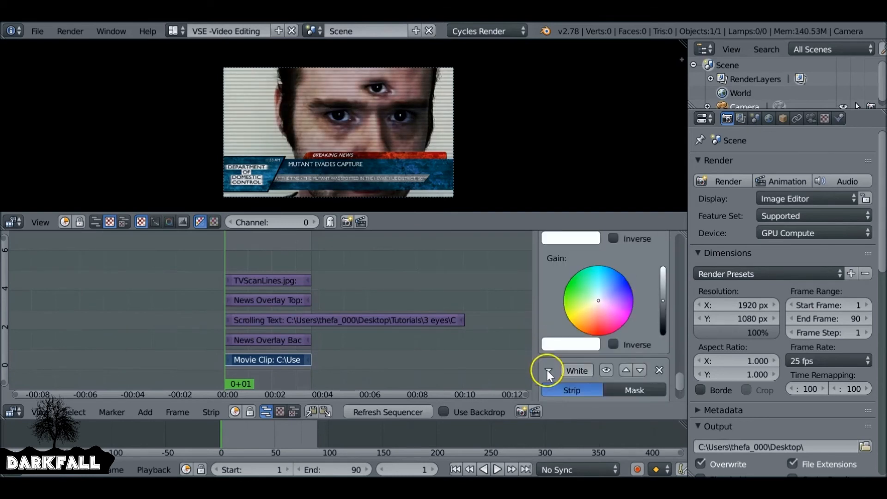
scroll(547, 370, "down", 3)
left_click(603, 369)
left_click_drag(662, 206, 662, 236)
Set the Movie Clip strip's saturation to 0.6 and fine-tune the tint in its colour modifiers
scroll(614, 311, "up", 15)
left_click(586, 324)
type(".6")
key("Return")
scroll(655, 337, "down", 15)
left_click_drag(602, 358, 600, 361)
Add a point to the blue channel of the Movie Clip's Curve modifier at about X 0.50, Y 0.53
scroll(596, 347, "up", 15)
scroll(577, 327, "down", 4)
left_click(560, 253)
left_click(574, 254)
left_click(585, 252)
left_click(603, 317)
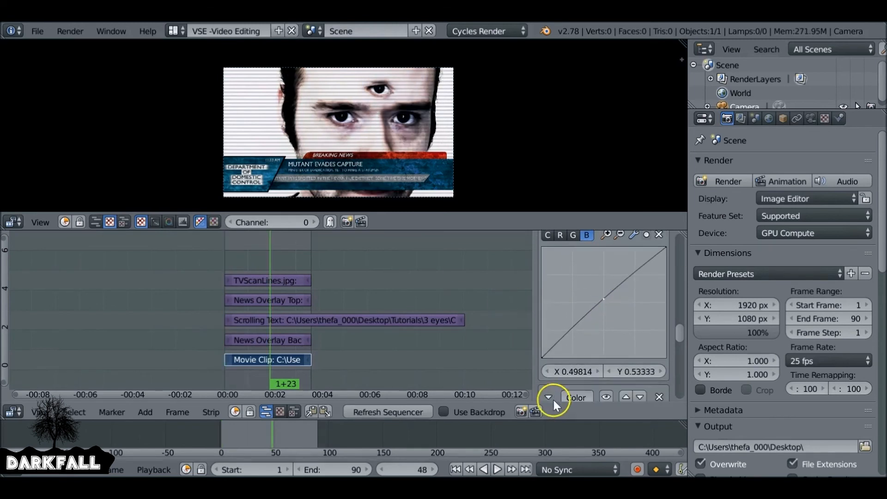
Collapse the Color and Curve modifiers of the Movie Clip strip
left_click(550, 397)
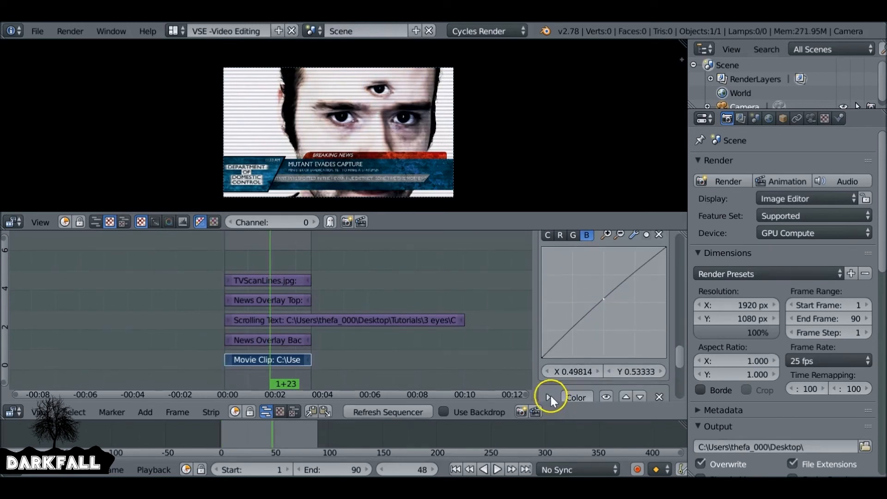
scroll(554, 341, "up", 6)
left_click(549, 287)
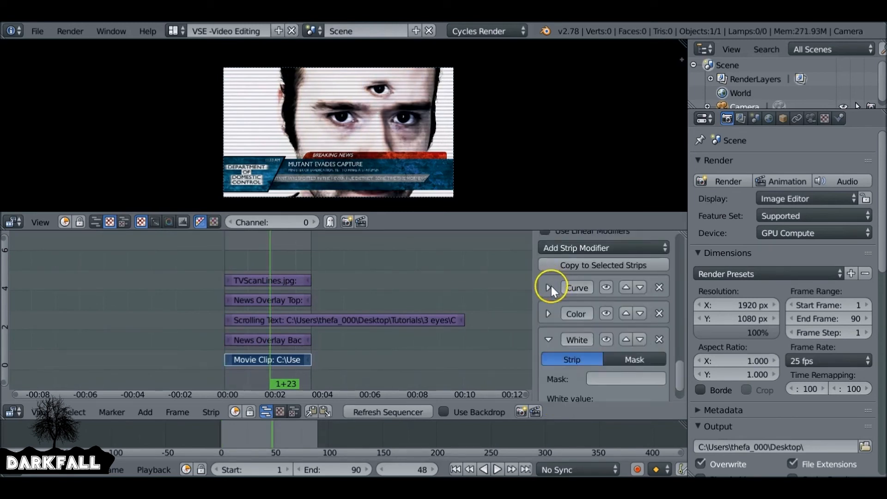
Toggle the Movie Clip's Curve, Color and White Balance modifiers off and on to compare the grading, and preview frame 39
left_click(605, 339)
left_click(607, 287)
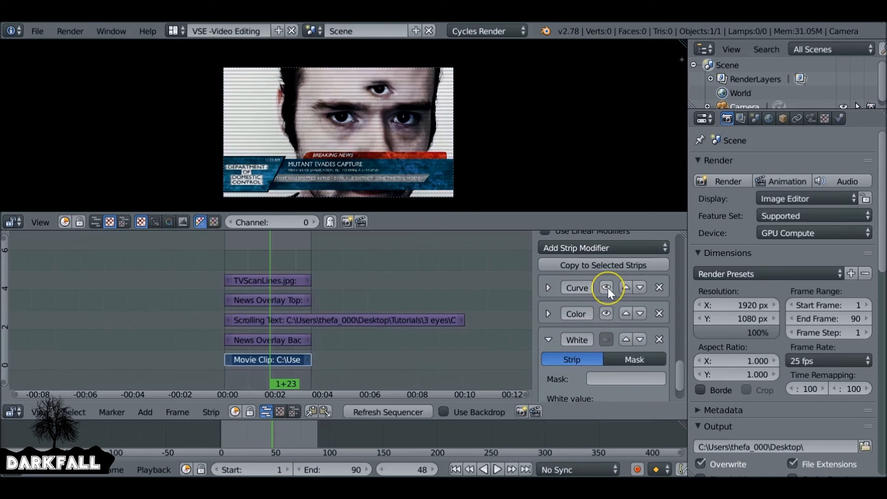
left_click(605, 318)
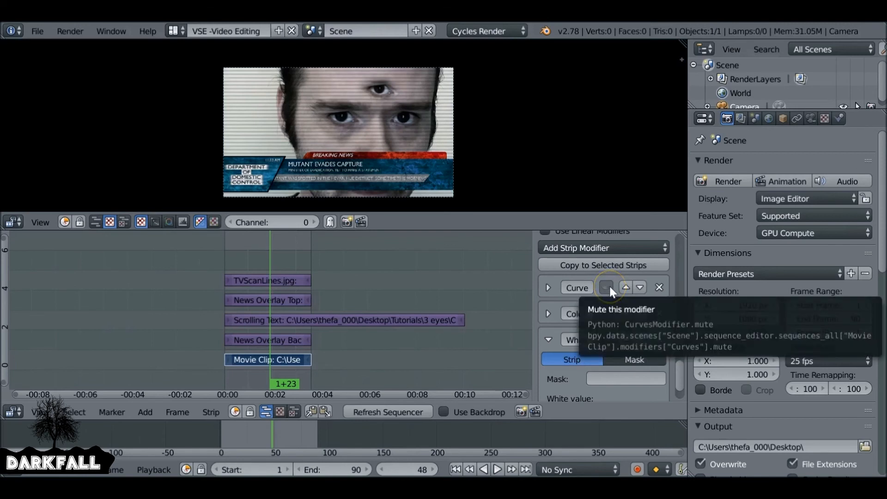
left_click(607, 286)
left_click(607, 316)
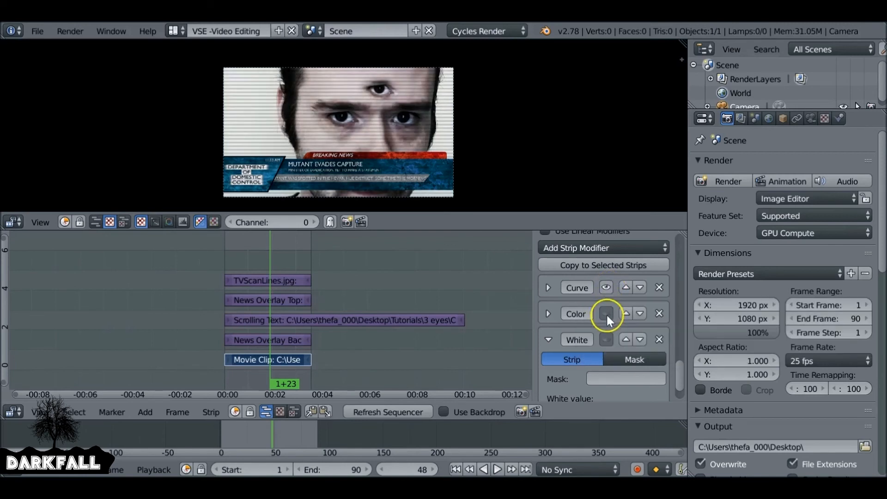
left_click(606, 340)
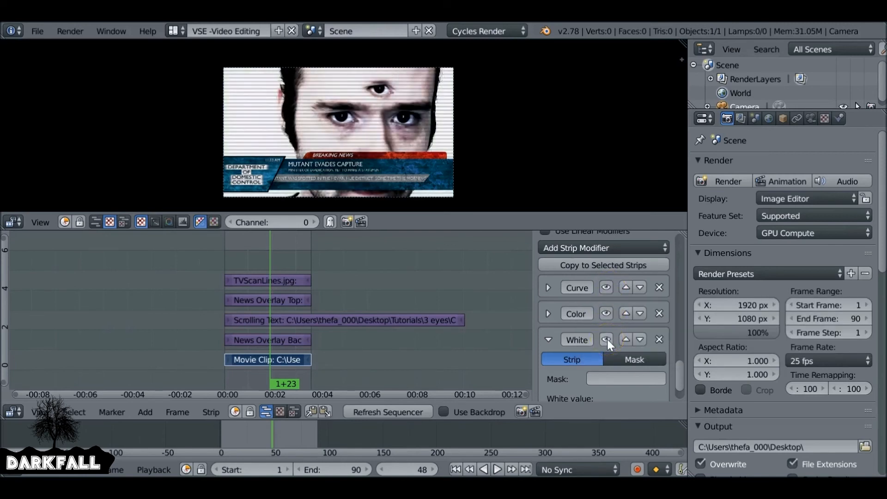
left_click(290, 436)
left_click(262, 434)
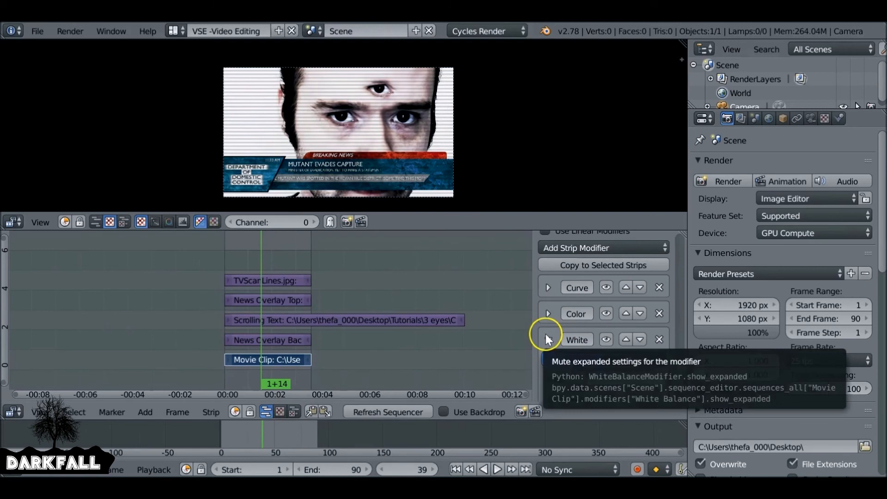
Change the render output file format to H.264
scroll(779, 314, "down", 5)
scroll(779, 314, "down", 2)
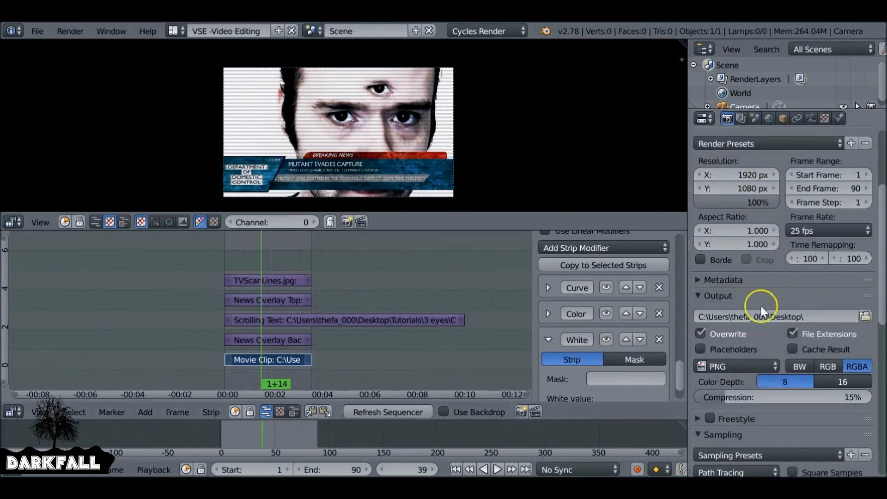
left_click(742, 362)
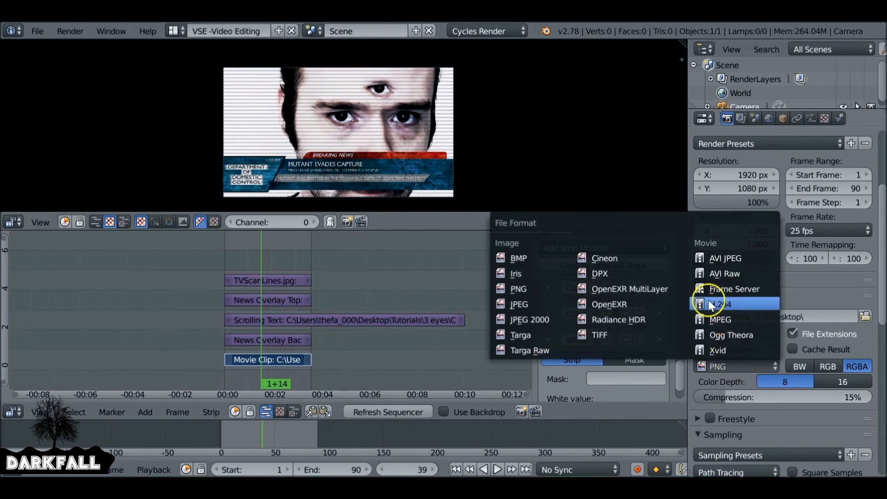
left_click(748, 300)
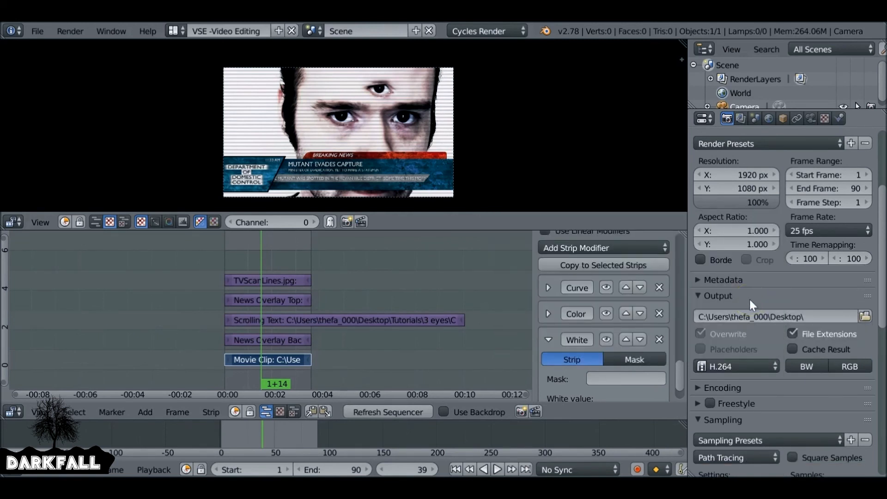
Set the audio codec to MP3 in the Encoding settings and collapse those settings
left_click(724, 389)
middle_click_drag(723, 389, 709, 300)
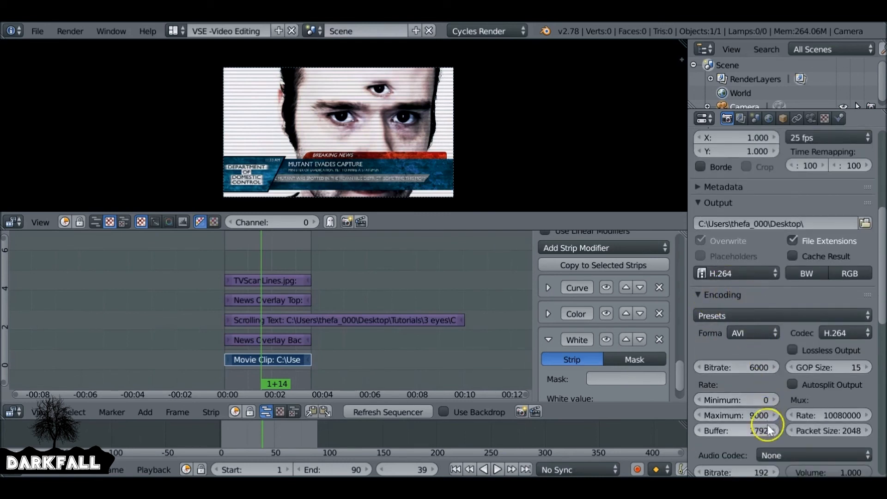
left_click(777, 451)
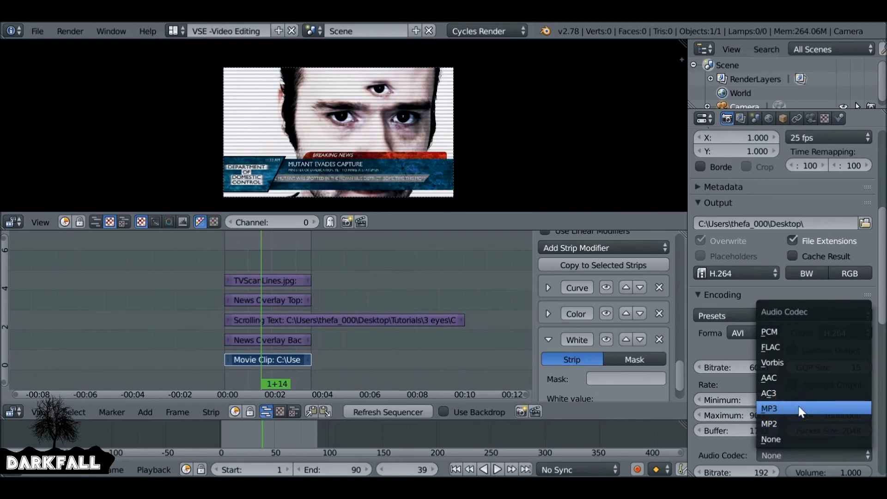
left_click(799, 406)
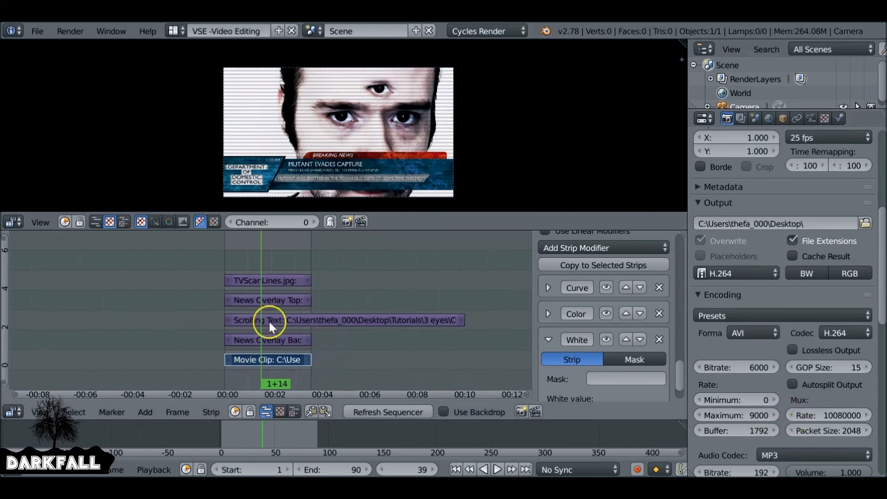
left_click(717, 295)
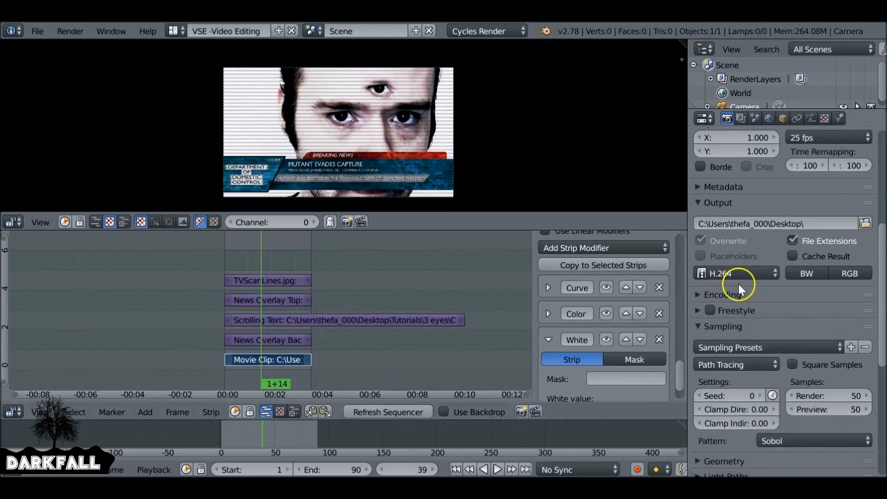
Set the render output path to the Composite folder inside the 3 eyes folder, with the file name Finished
scroll(754, 283, "up", 2)
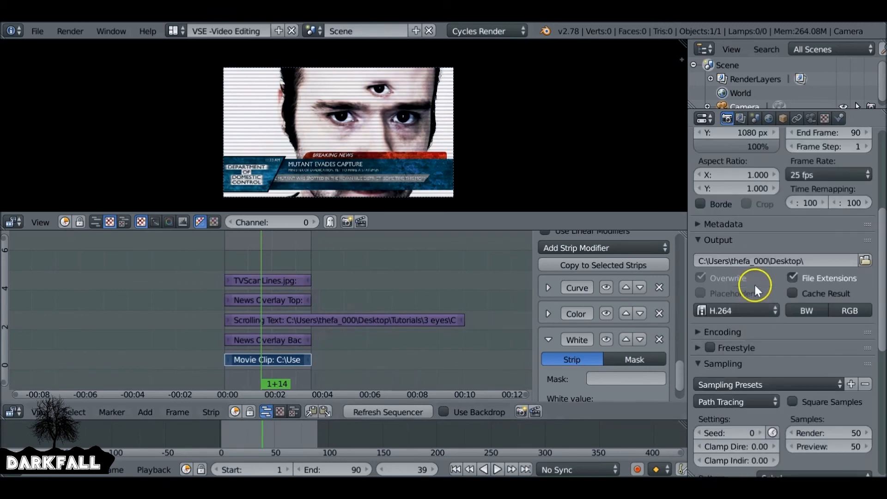
left_click(865, 260)
scroll(83, 175, "down", 3)
left_click(36, 200)
left_click(236, 82)
type("Finished")
key("Return")
left_click(867, 65)
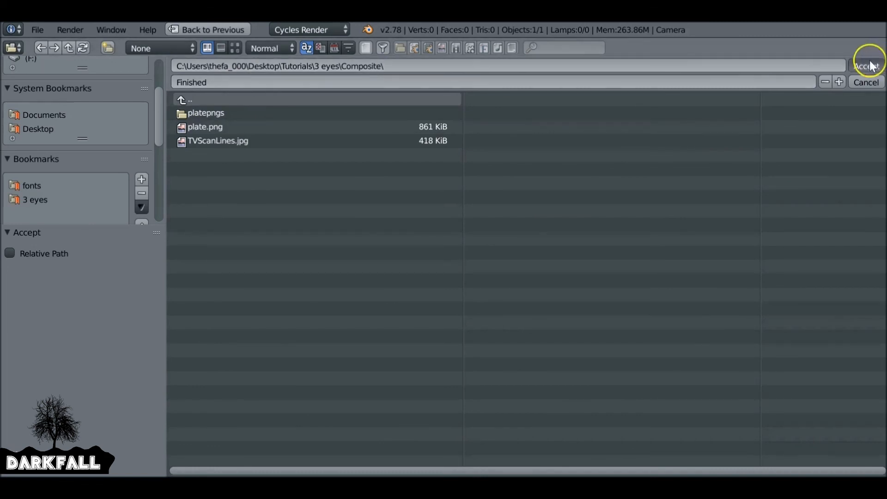
scroll(787, 286, "up", 10)
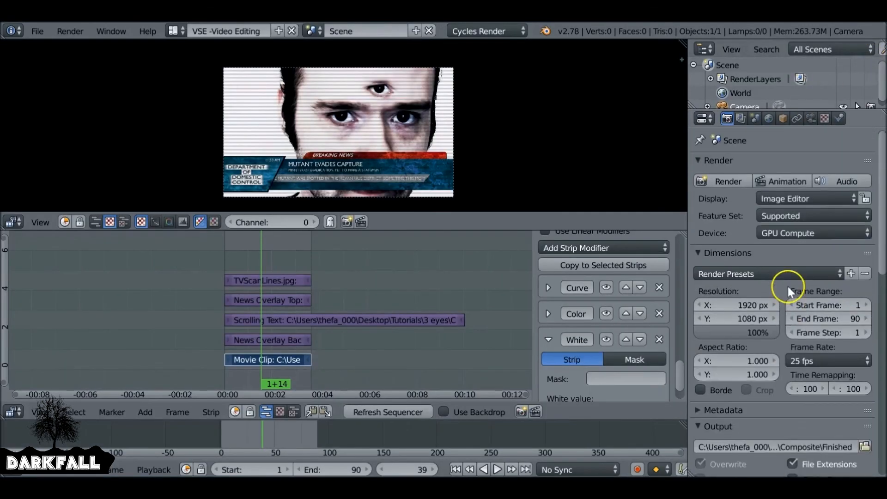